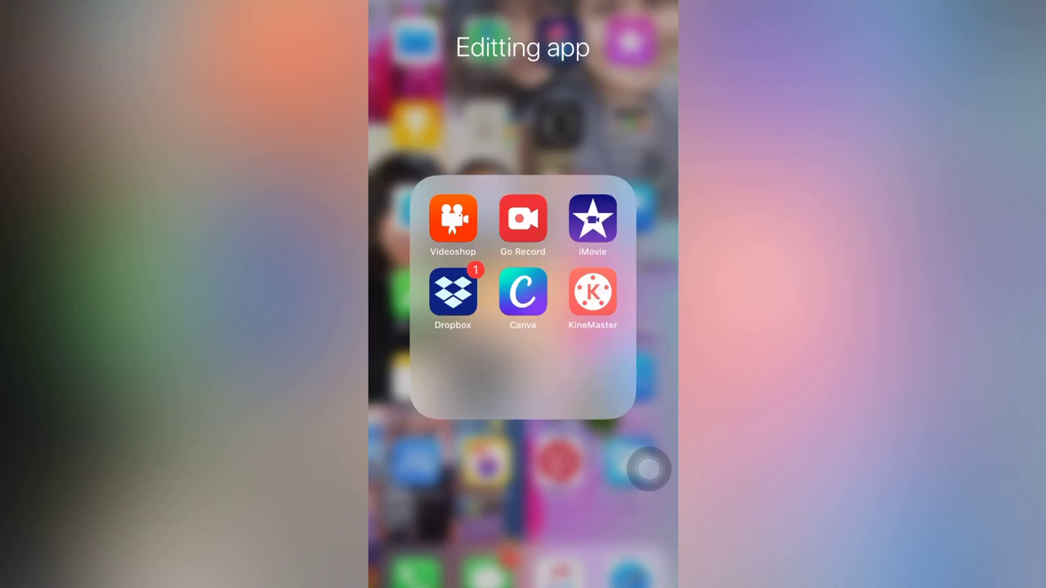
Open the home screen's 'Editting app' folder to reveal the Videoshop icon
mouse_move(648, 469)
mouse_down()
mouse_move(424, 263)
mouse_move(438, 280)
mouse_move(506, 224)
mouse_move(481, 163)
mouse_move(460, 285)
mouse_move(519, 189)
mouse_move(430, 286)
mouse_move(515, 205)
mouse_move(423, 213)
mouse_move(527, 149)
mouse_move(469, 287)
mouse_move(488, 355)
mouse_move(649, 262)
mouse_up()
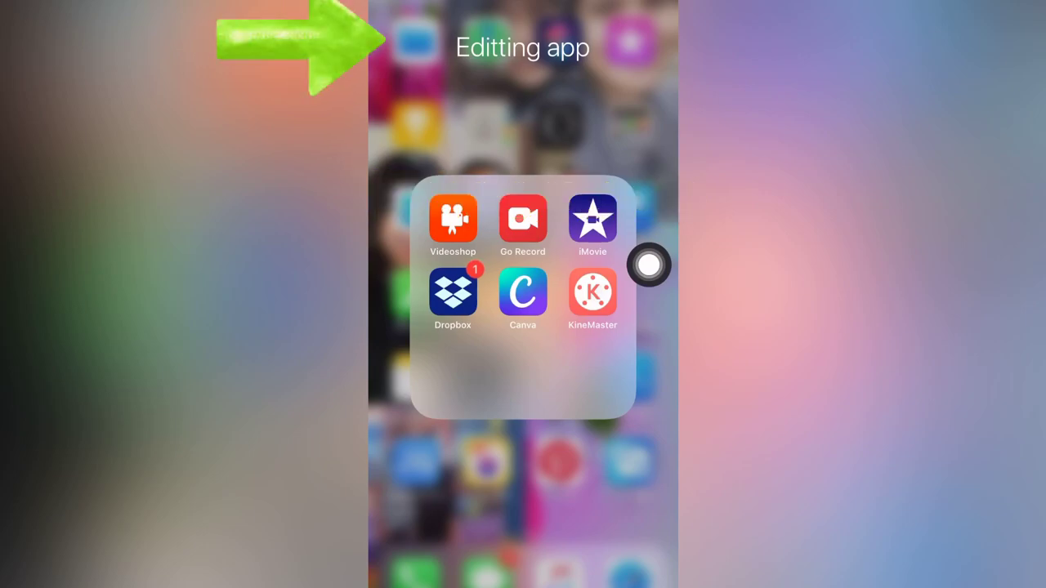
Launch Videoshop and start a new project, browsing the video library before returning to the editor
click(453, 220)
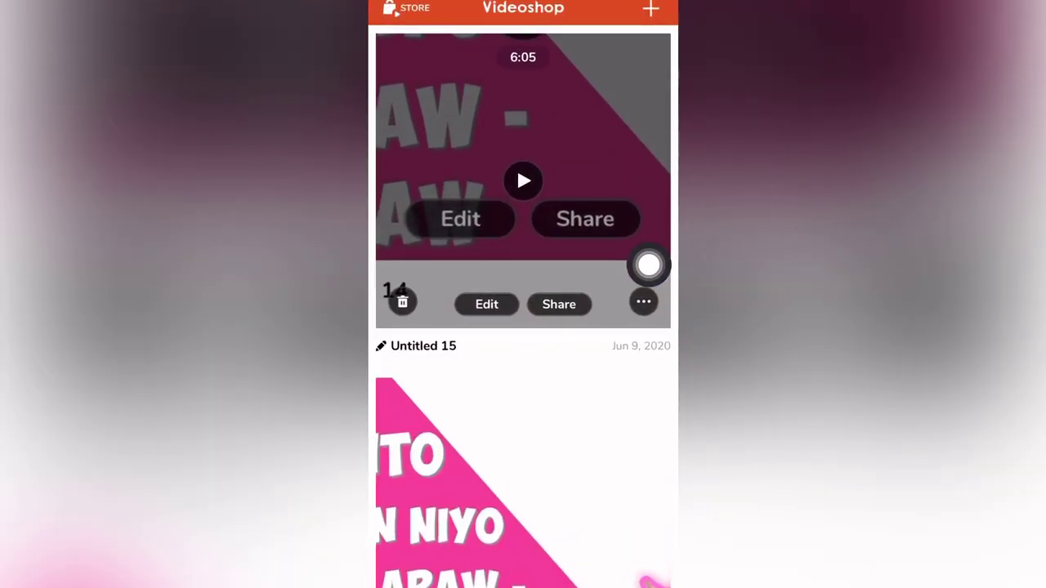
click(651, 8)
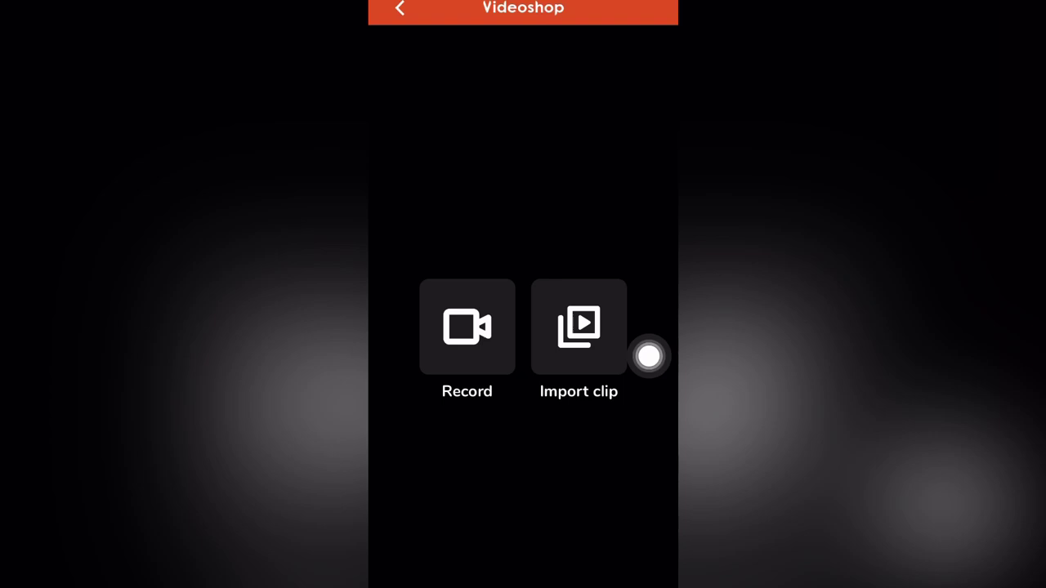
click(649, 357)
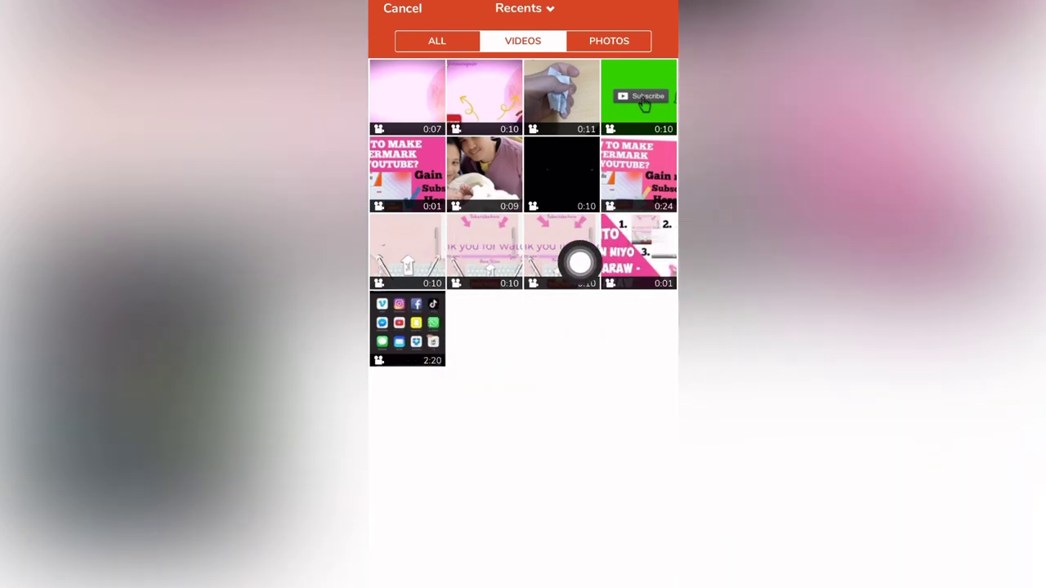
click(402, 8)
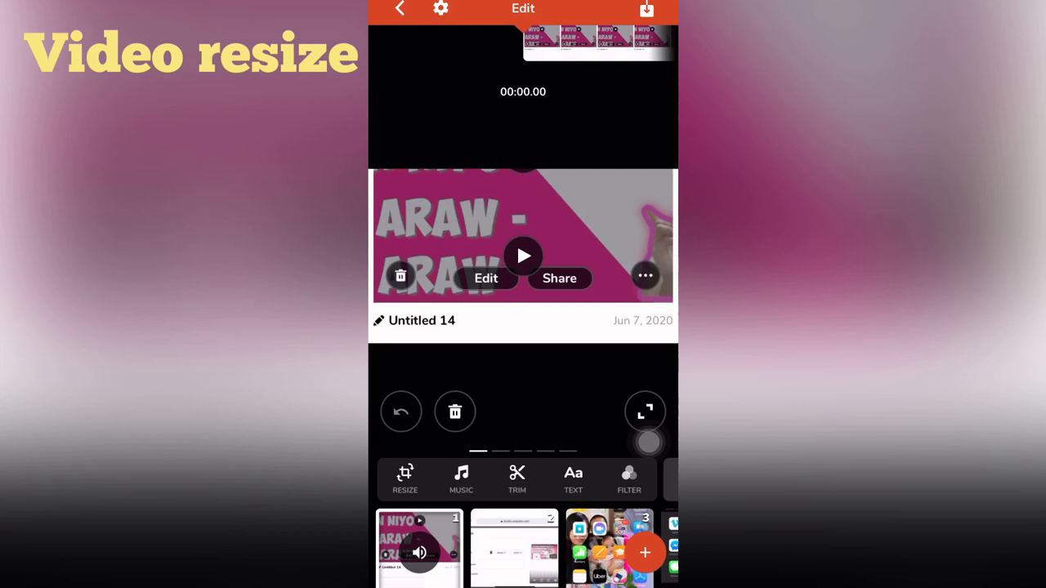
Resize the first clip to the 16:9 YouTube frame and choose a red background
click(405, 478)
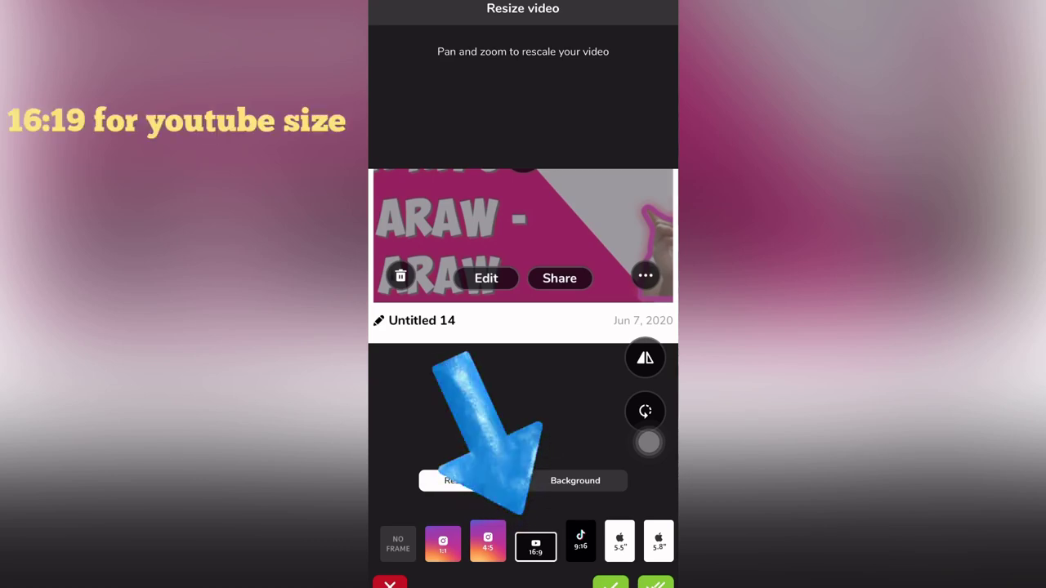
click(576, 480)
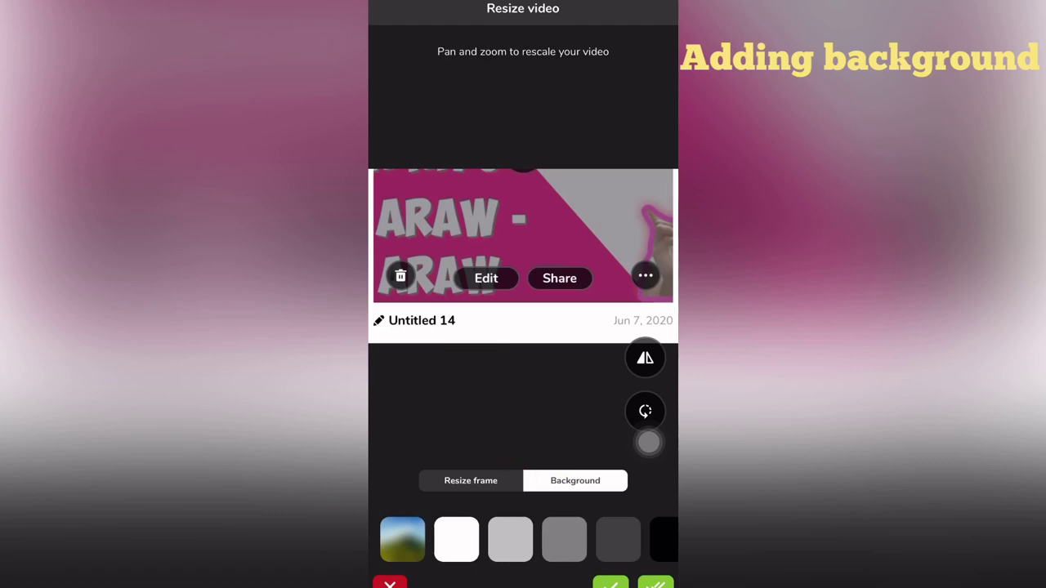
scroll(523, 540, right, 3)
scroll(523, 540, right, 3)
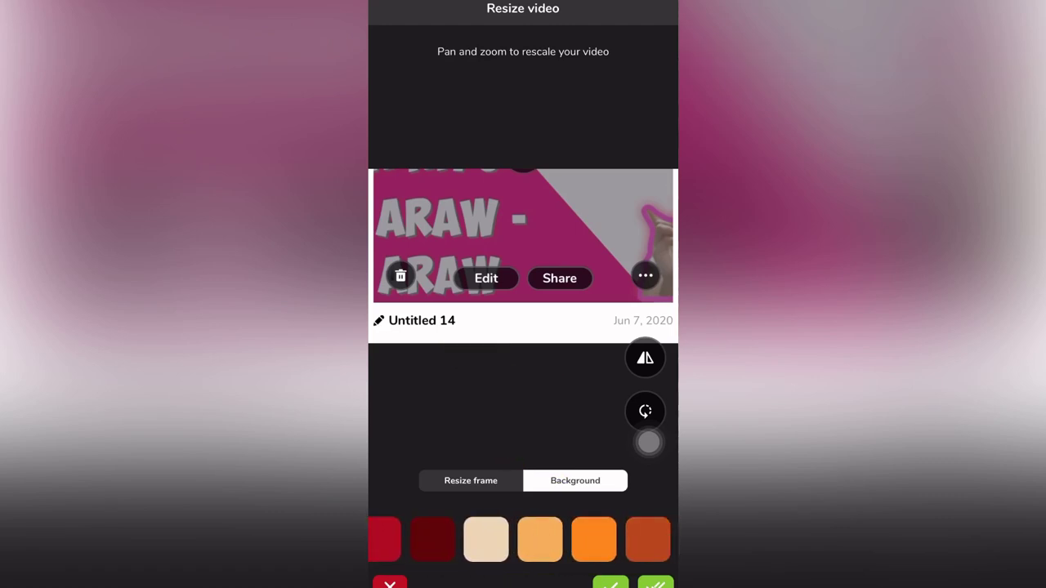
scroll(523, 540, right, 3)
scroll(523, 539, right, 3)
scroll(523, 539, right, 3)
scroll(523, 539, right, 3)
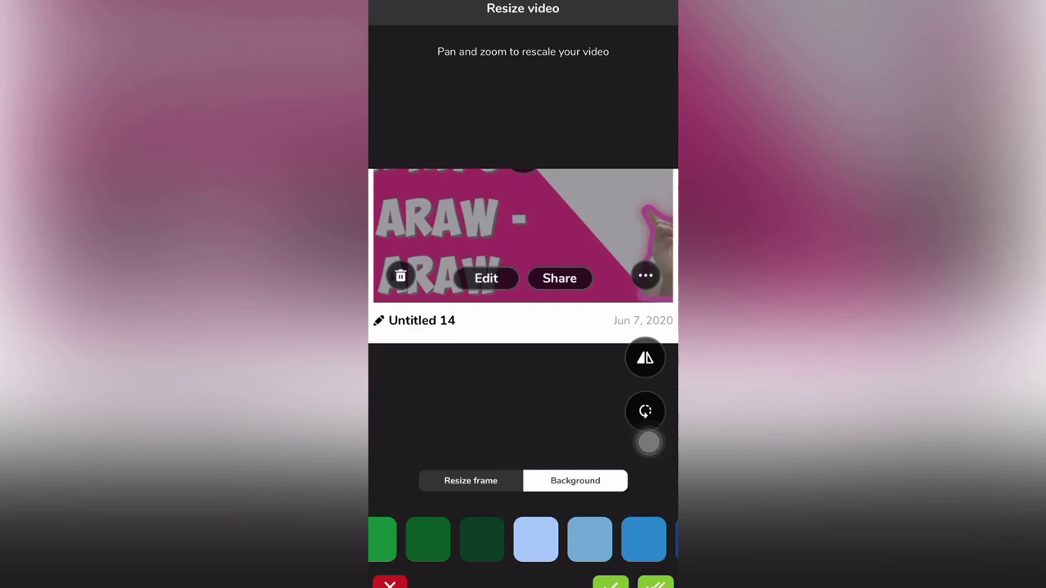
scroll(523, 540, right, 3)
scroll(523, 540, right, 3)
scroll(523, 539, left, 3)
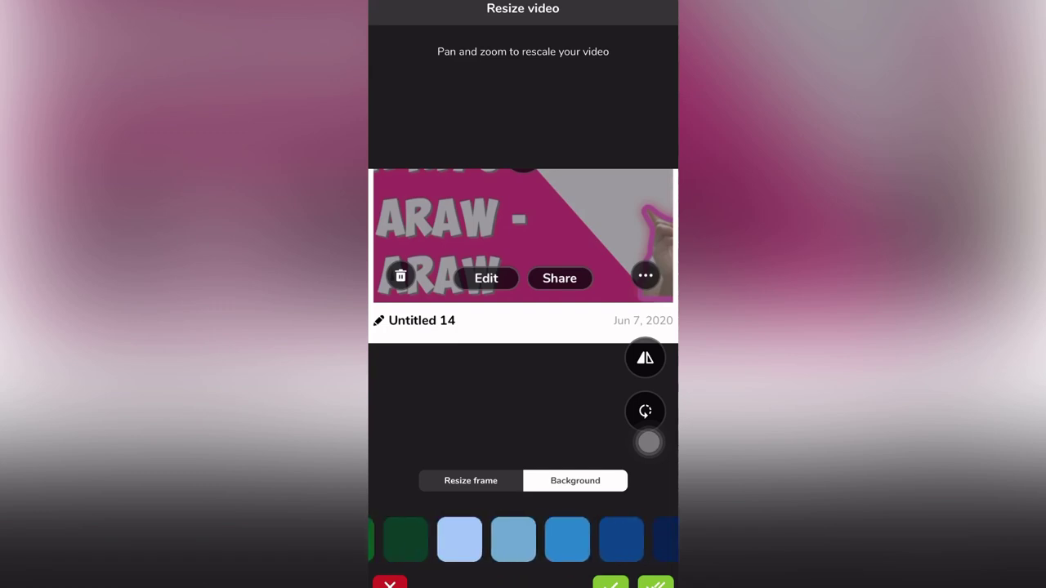
scroll(523, 539, left, 3)
scroll(523, 540, left, 3)
scroll(523, 540, left, 3)
scroll(523, 540, right, 2)
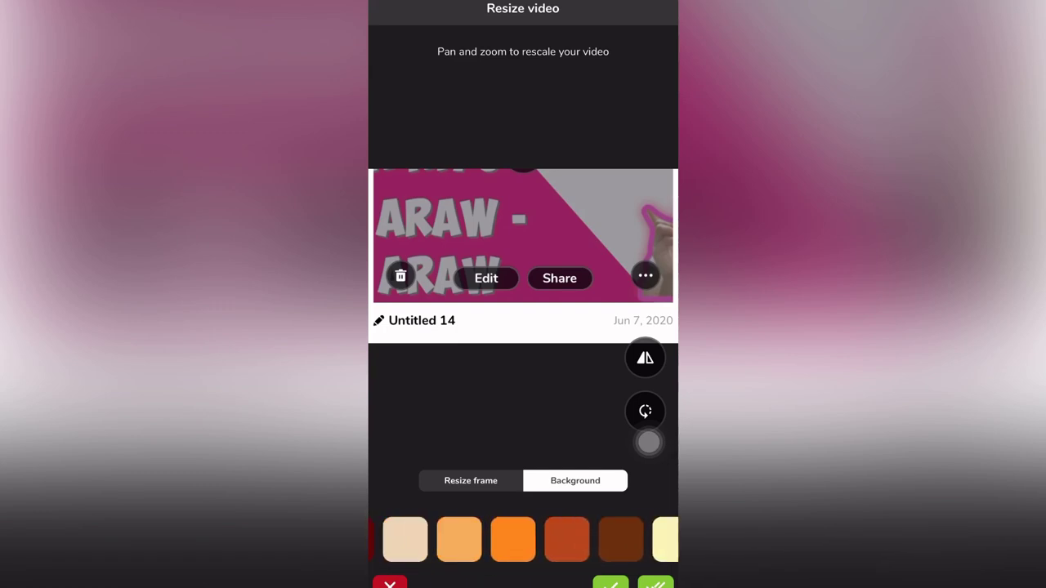
scroll(523, 540, left, 3)
click(490, 539)
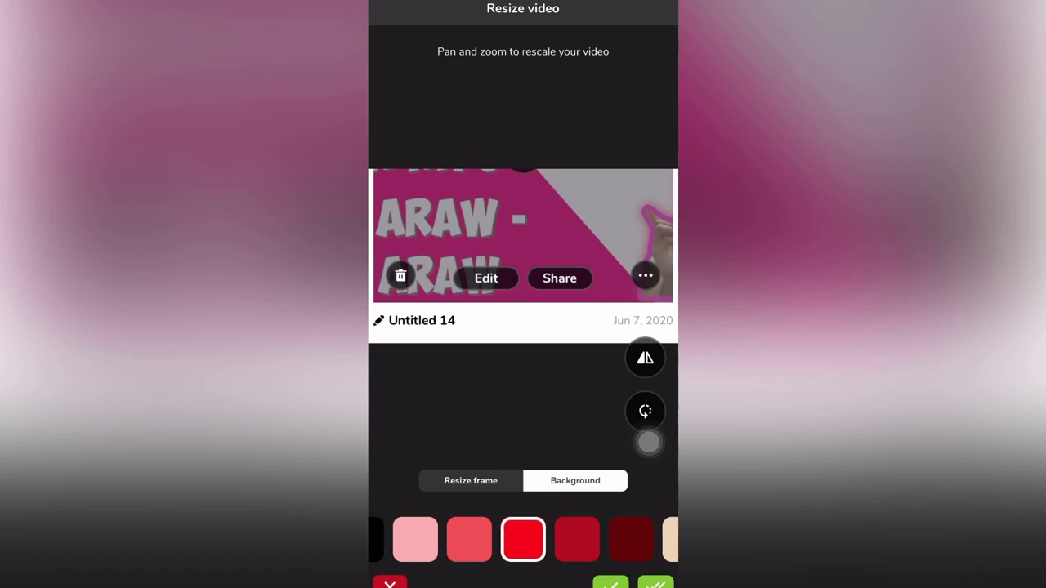
scroll(523, 539, left, 3)
scroll(523, 539, left, 2)
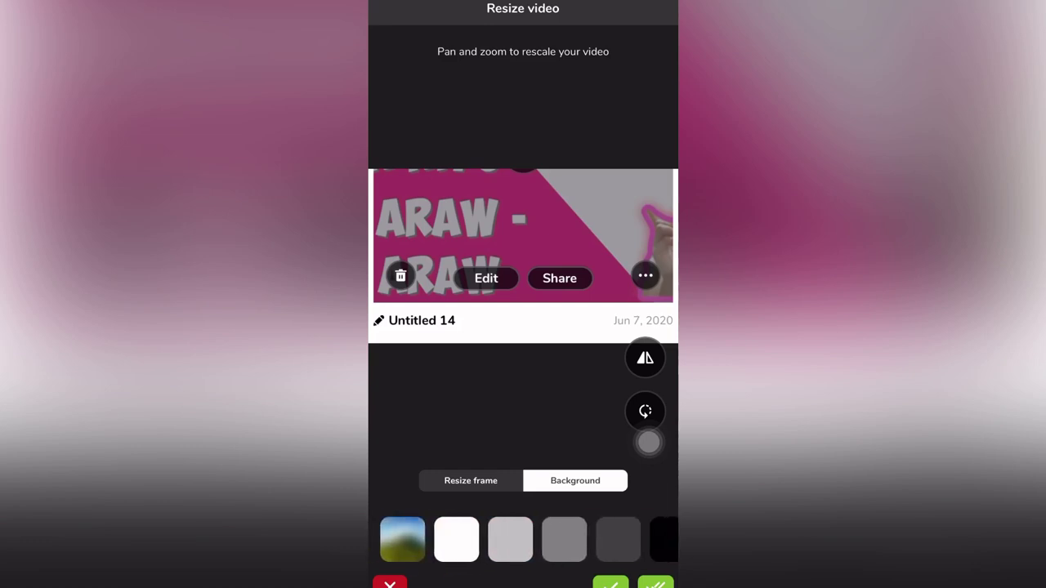
Apply the red background, then select clip 3 and try a light orange background
click(611, 584)
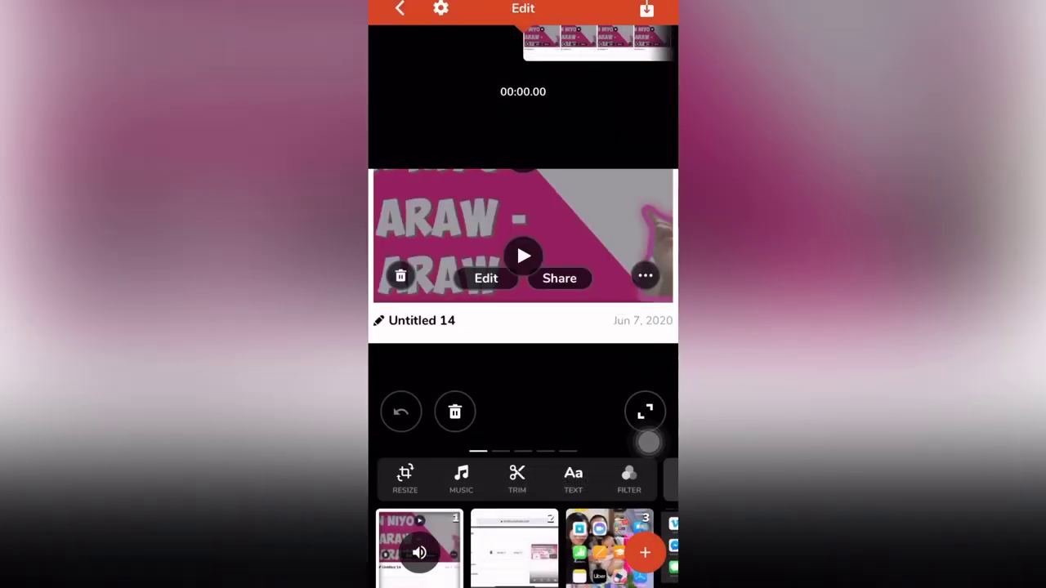
click(646, 8)
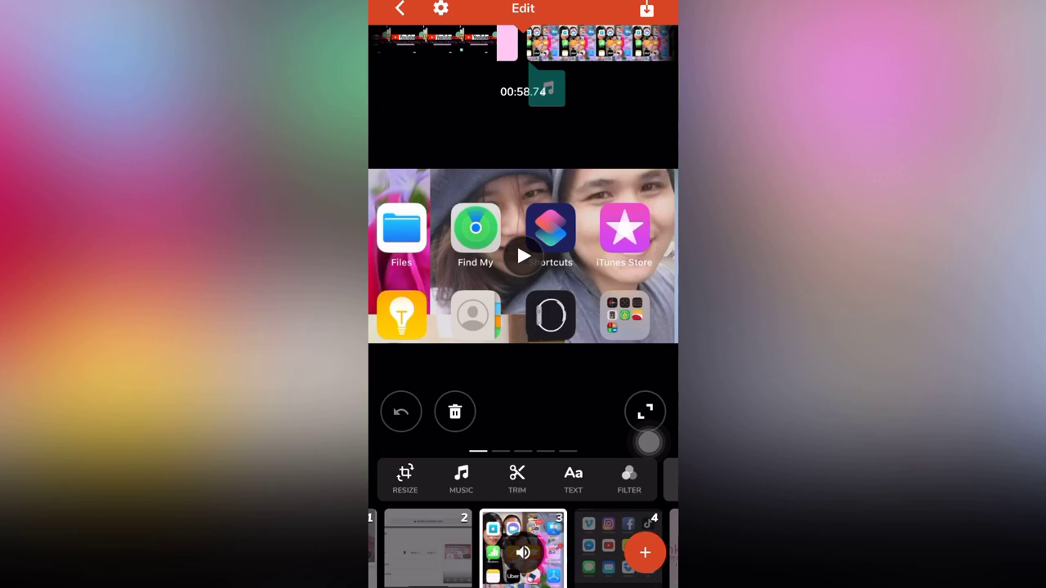
click(405, 478)
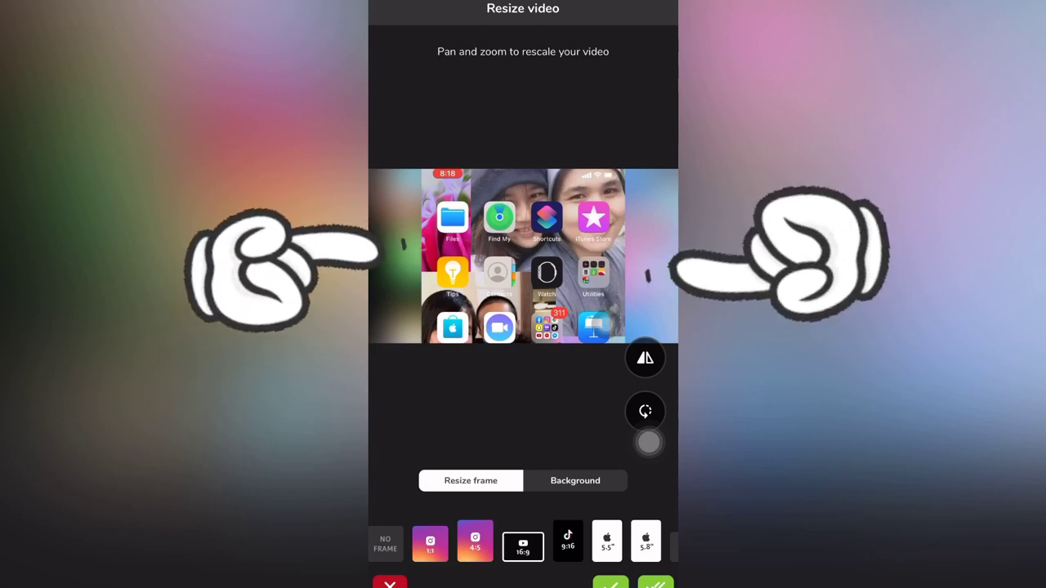
click(575, 480)
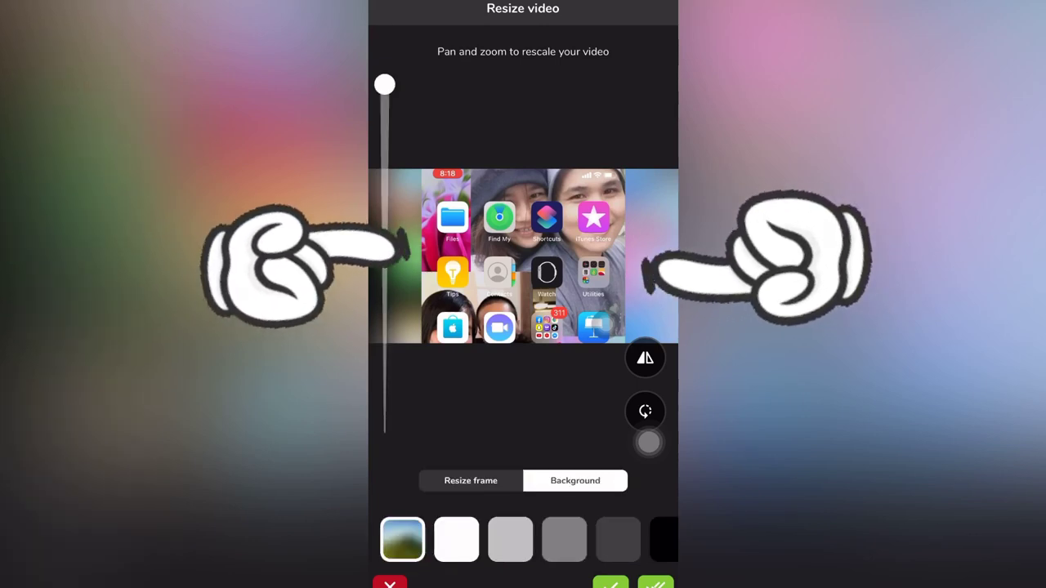
scroll(523, 539, right, 5)
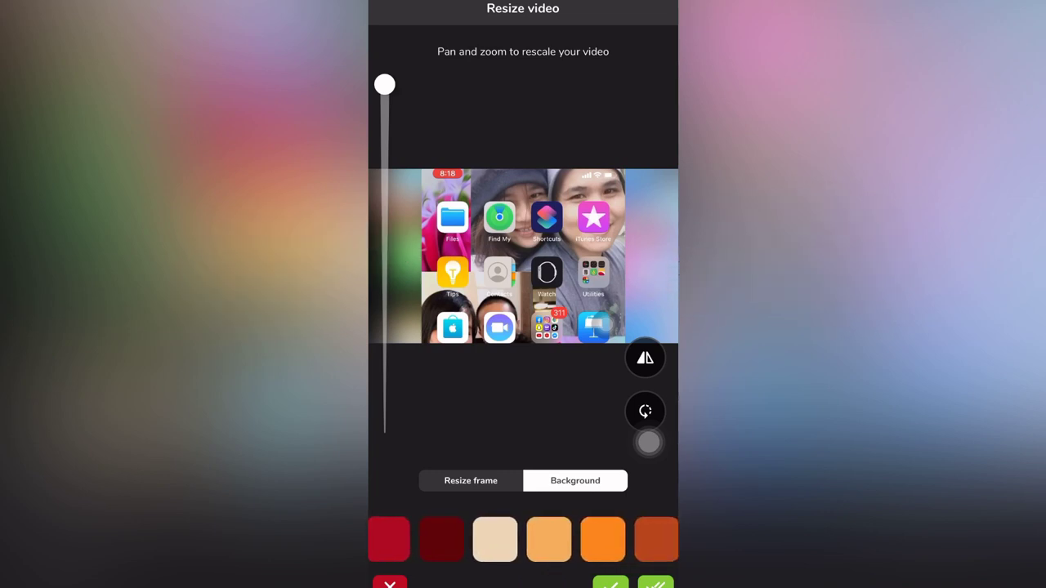
click(549, 539)
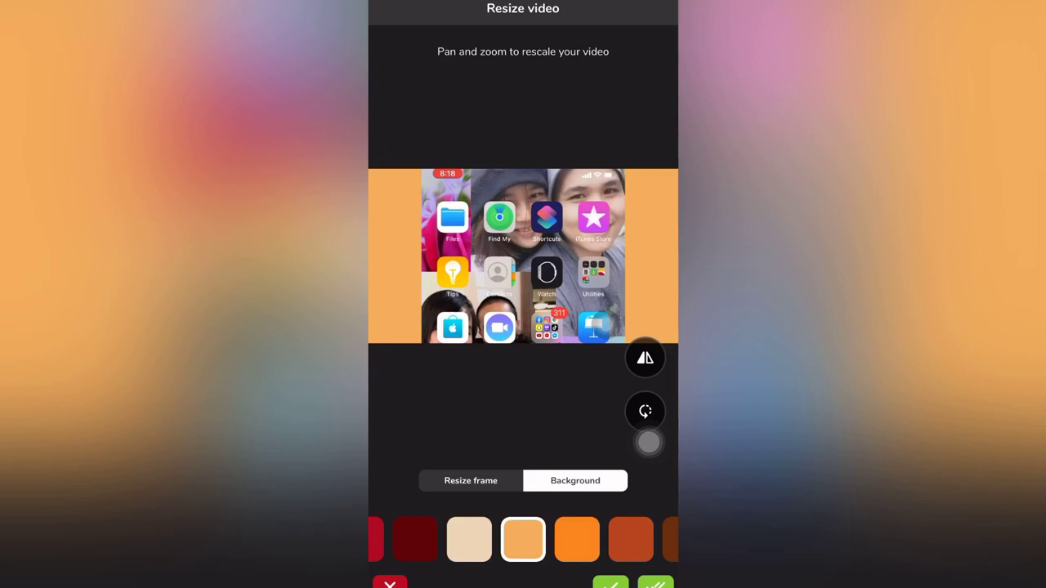
Switch clip 3's background to yellow, then pale green, and apply the pale green
scroll(523, 539, right, 3)
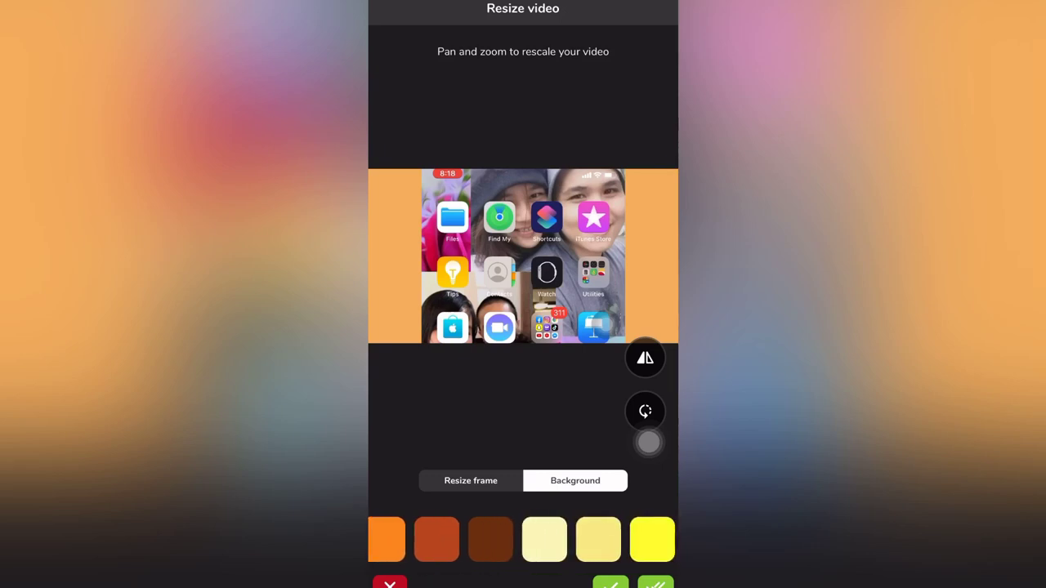
scroll(523, 539, right, 2)
click(574, 539)
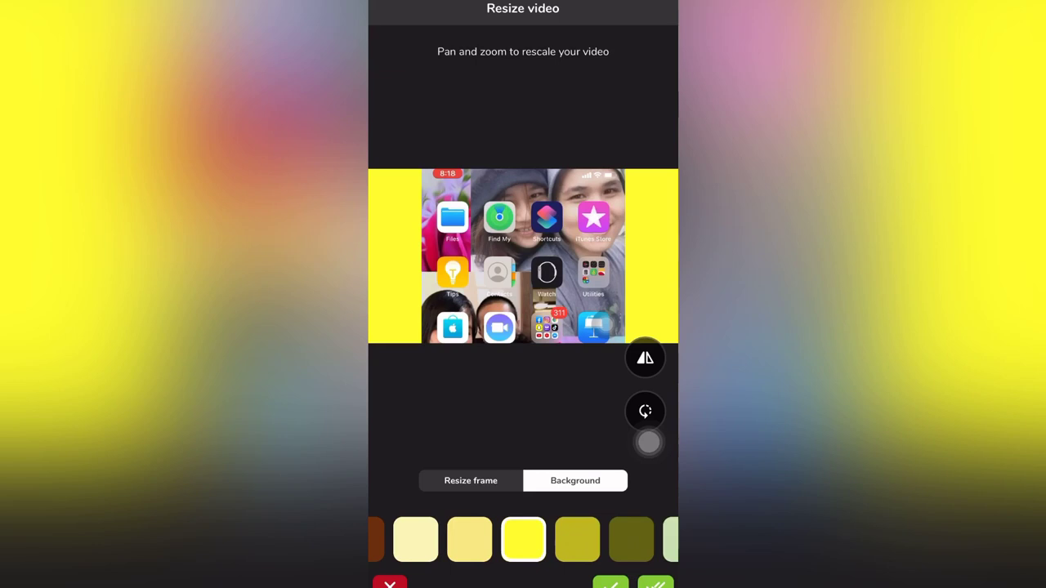
scroll(523, 539, right, 2)
click(588, 540)
scroll(523, 539, right, 2)
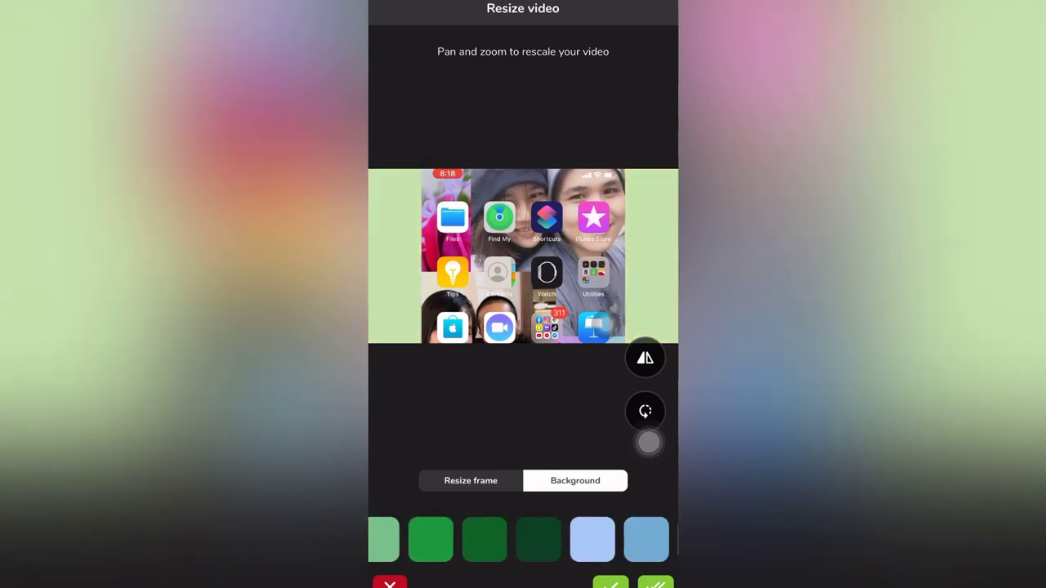
scroll(523, 539, right, 2)
scroll(523, 540, right, 3)
scroll(523, 539, right, 2)
scroll(523, 540, left, 2)
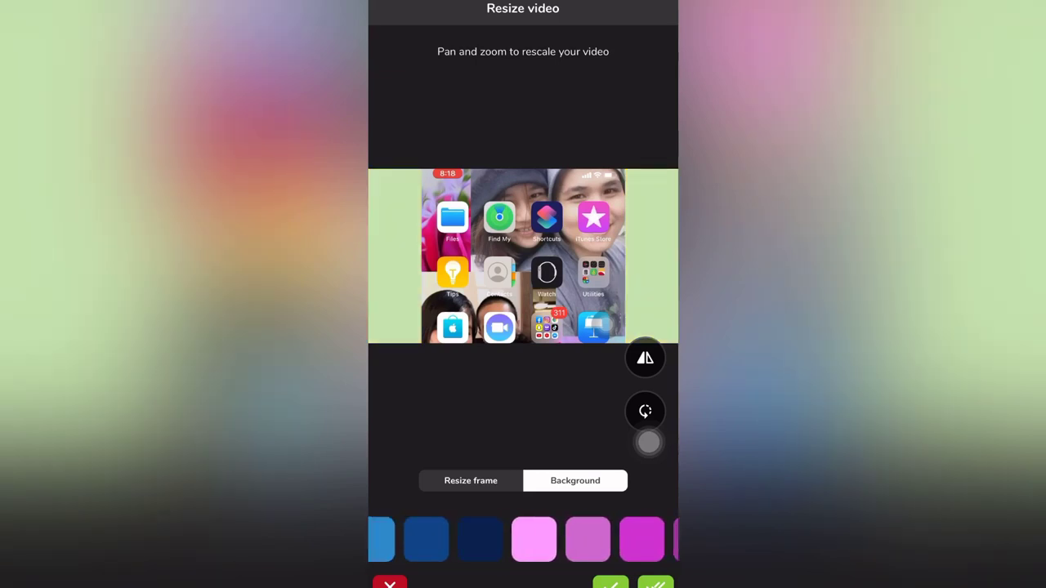
scroll(523, 539, left, 3)
scroll(523, 539, left, 2)
scroll(523, 539, left, 3)
scroll(523, 539, left, 1)
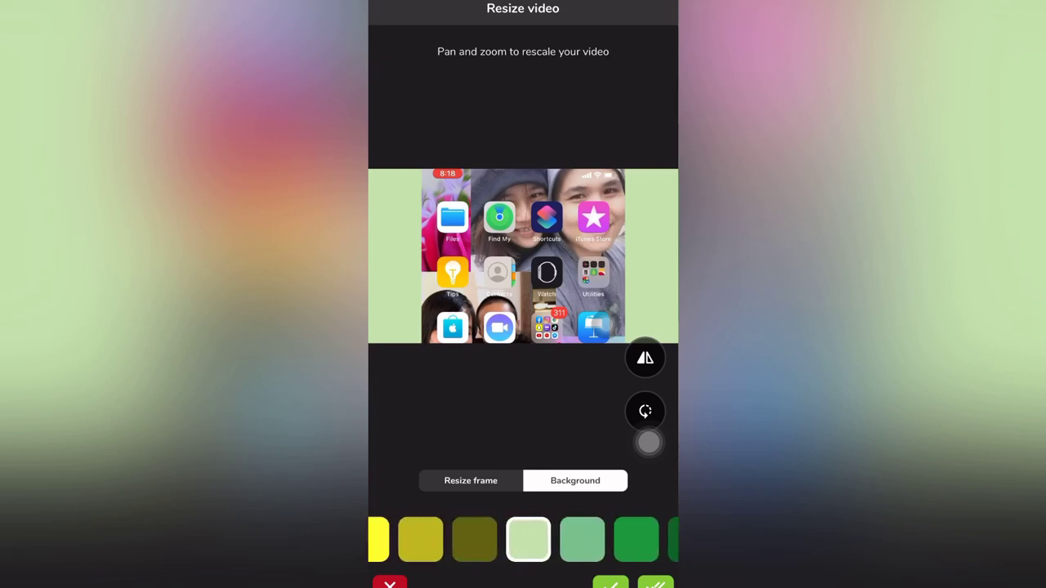
scroll(523, 539, right, 1)
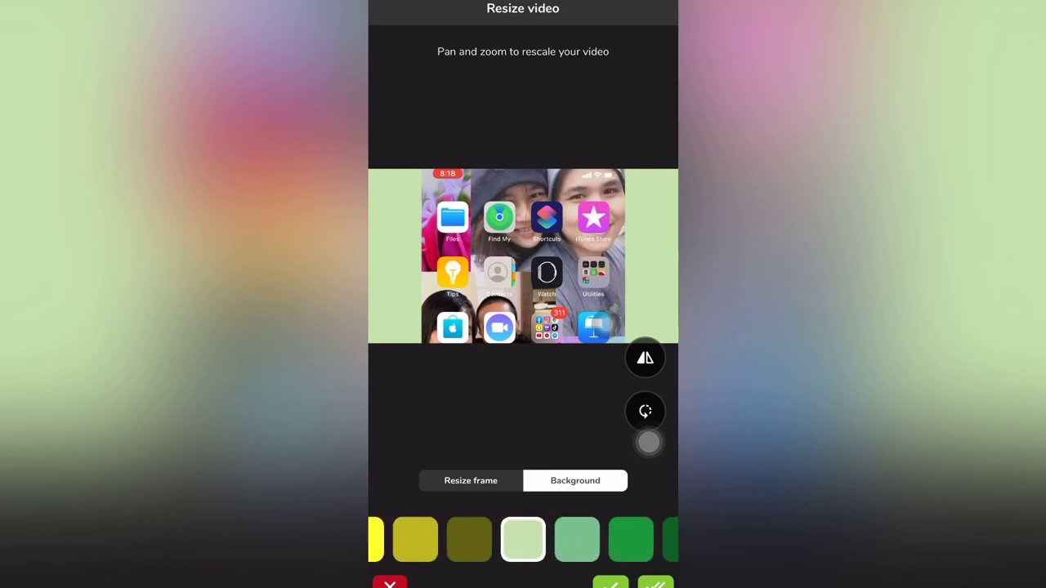
click(611, 584)
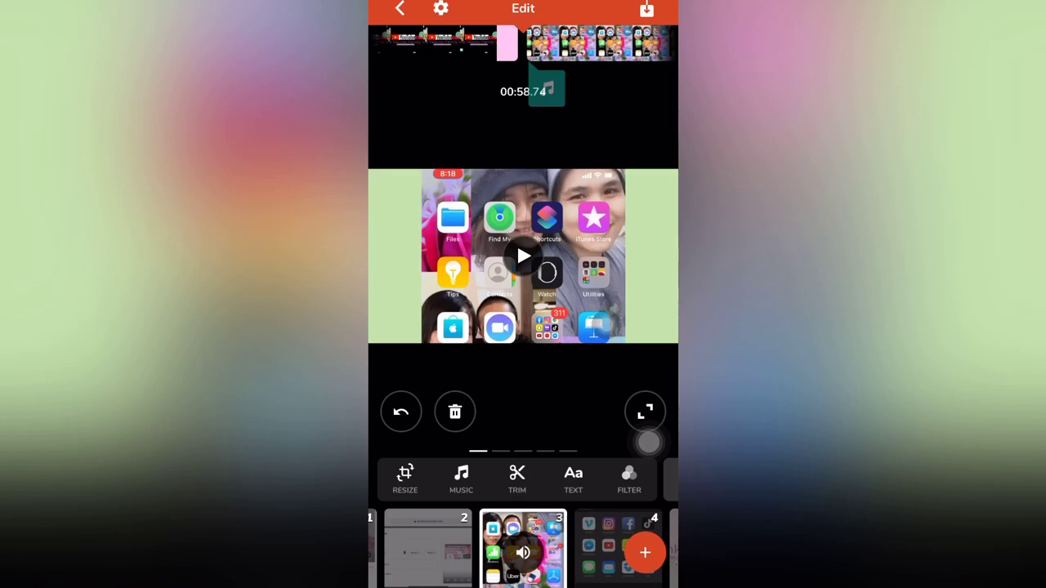
Add a sound effect from the SOUND FX Accents category and reselect clip 3
click(461, 479)
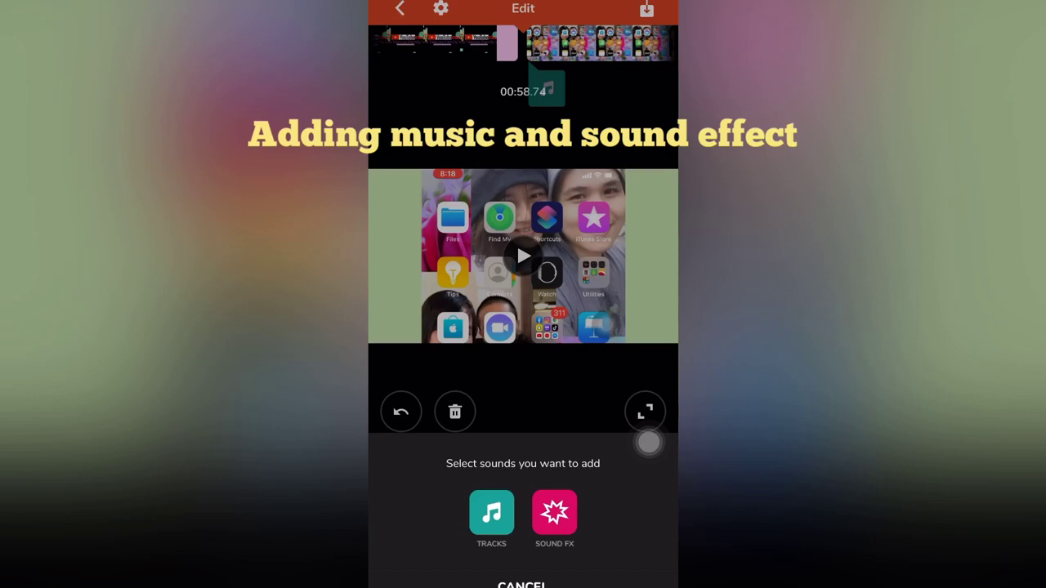
click(554, 512)
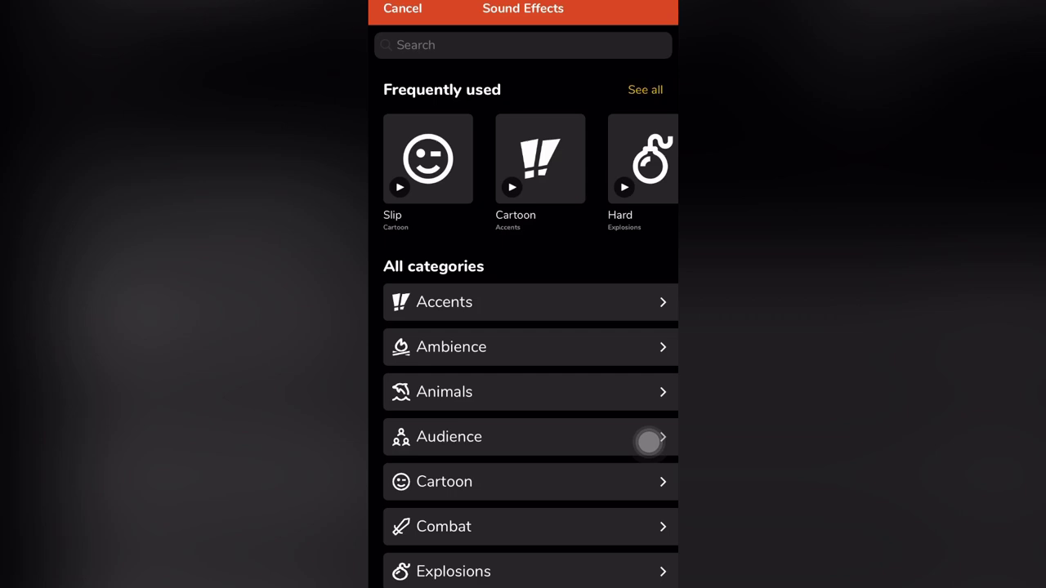
click(648, 441)
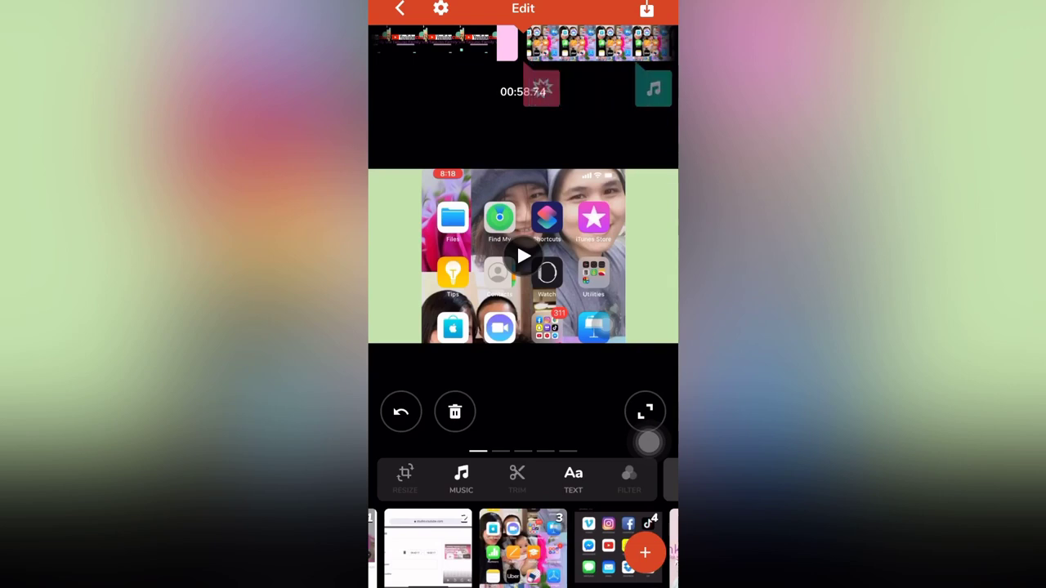
click(523, 548)
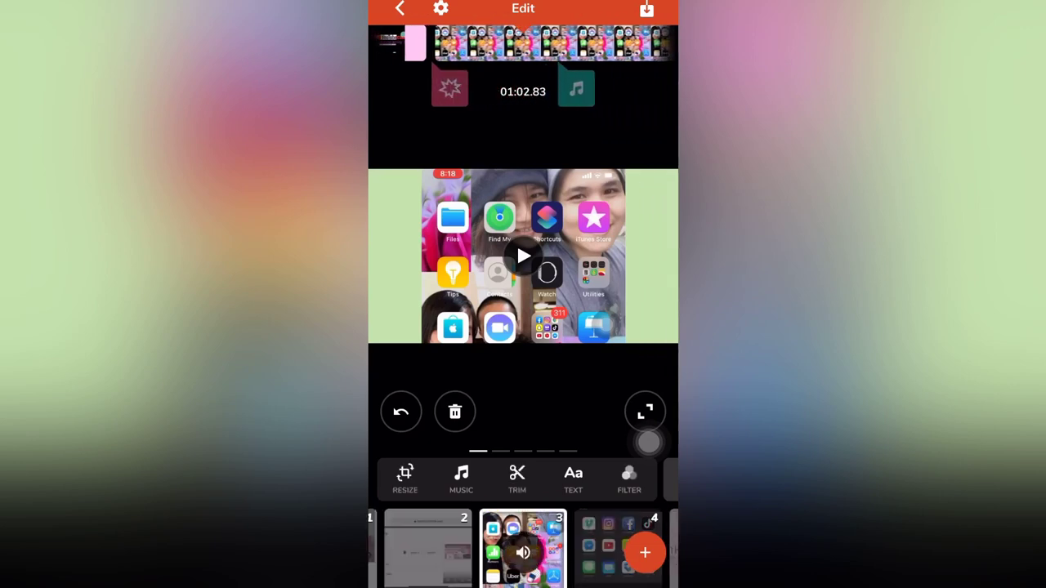
drag(621, 479, 491, 478)
drag(621, 478, 409, 478)
Add a GIPHY 'Subscribe' sticker near the frame's bottom, lasting until 01:06.78
click(411, 478)
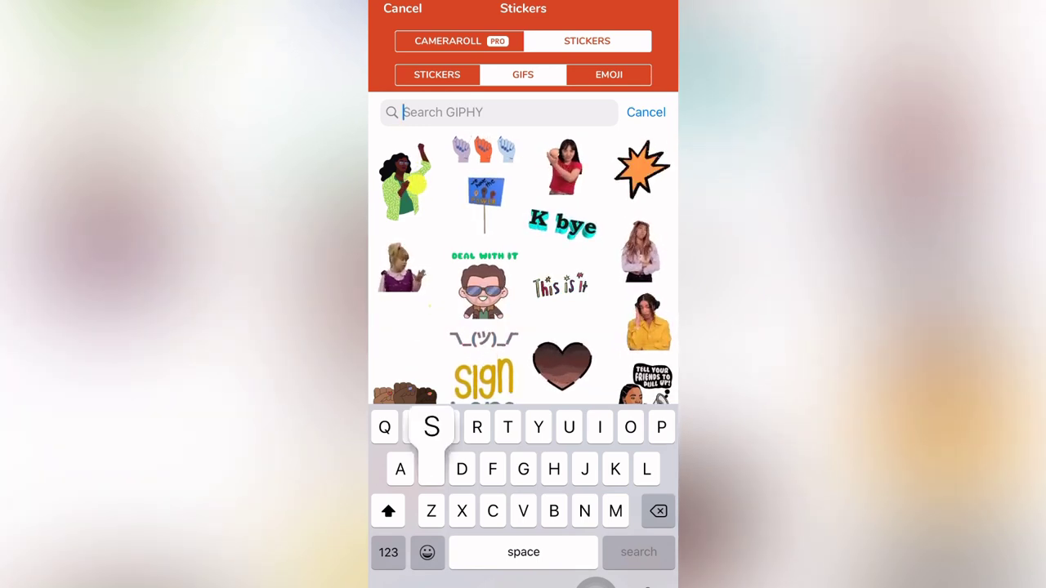
text(Subscribe)
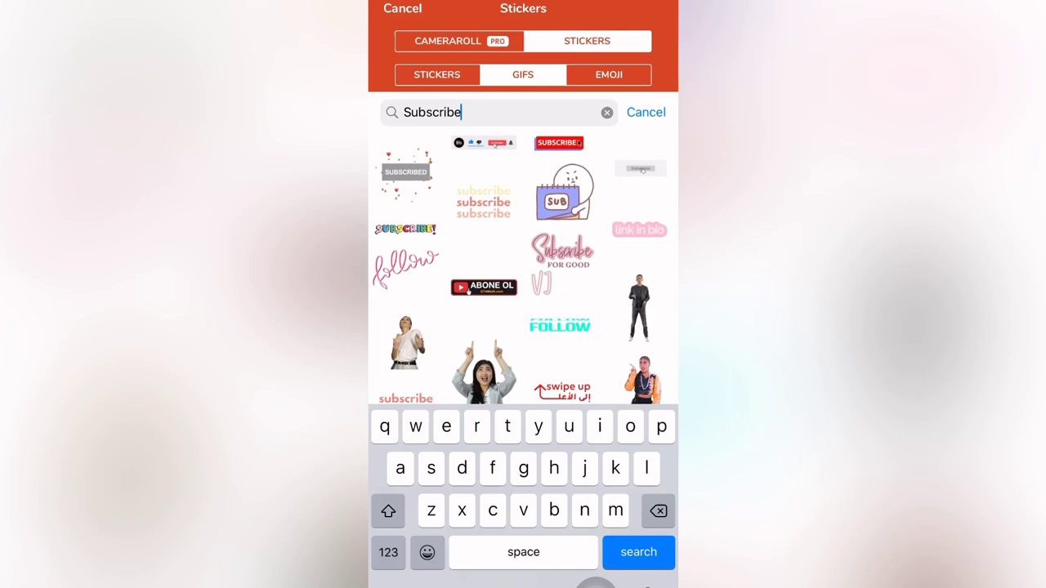
click(560, 142)
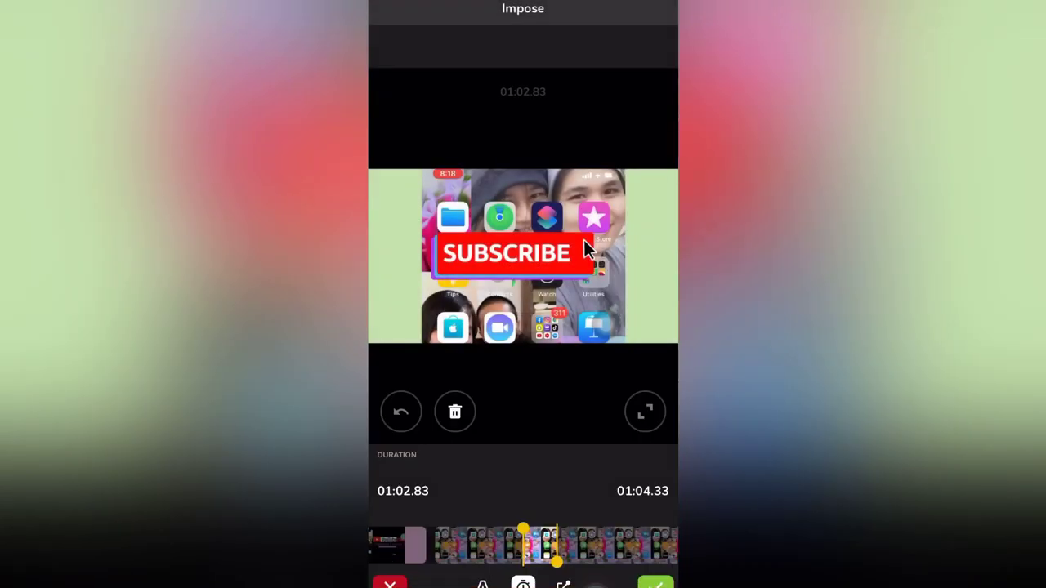
drag(515, 254, 523, 316)
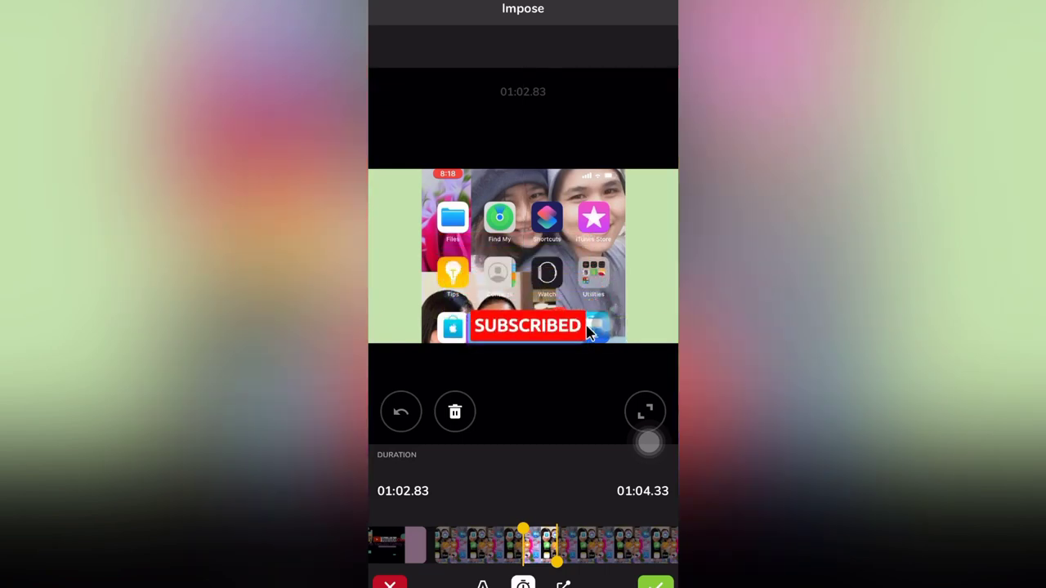
drag(556, 562, 619, 562)
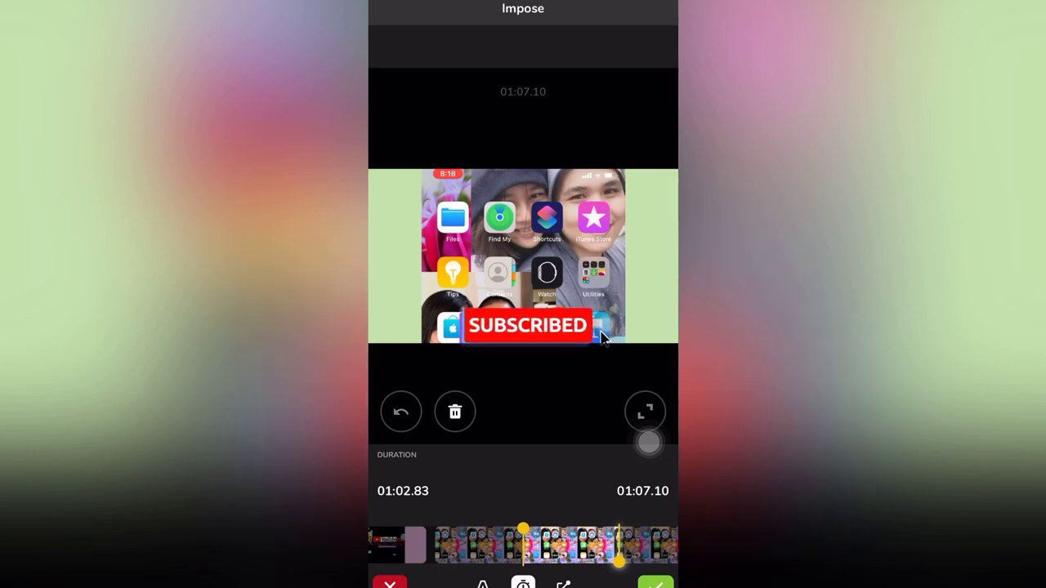
drag(619, 562, 612, 562)
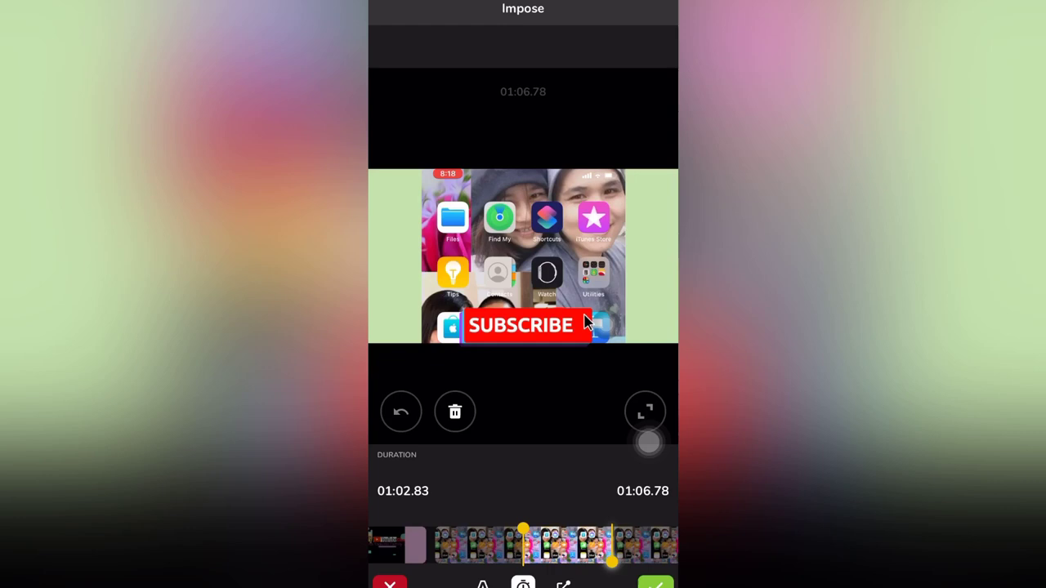
click(655, 584)
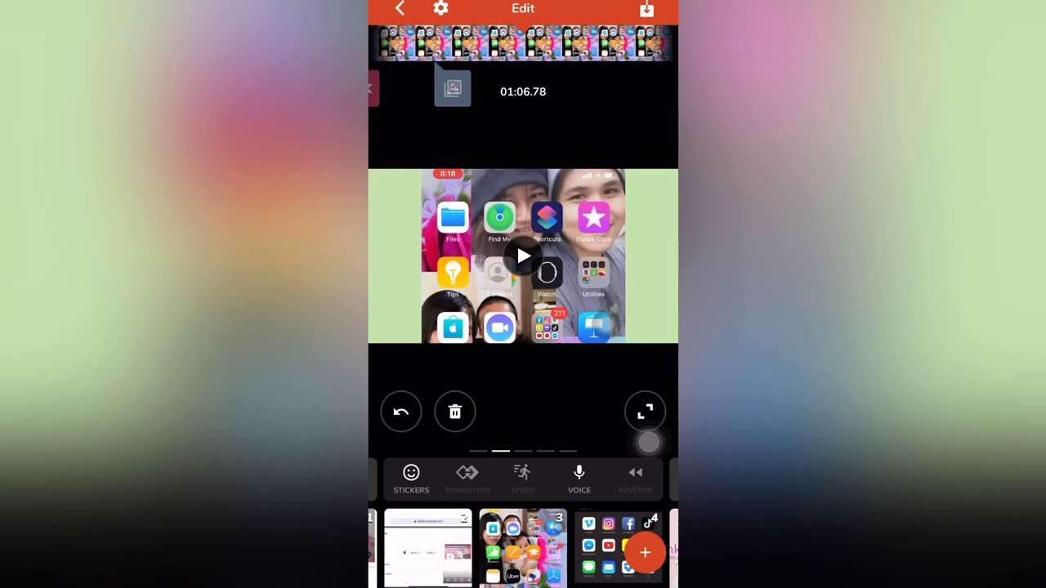
click(523, 548)
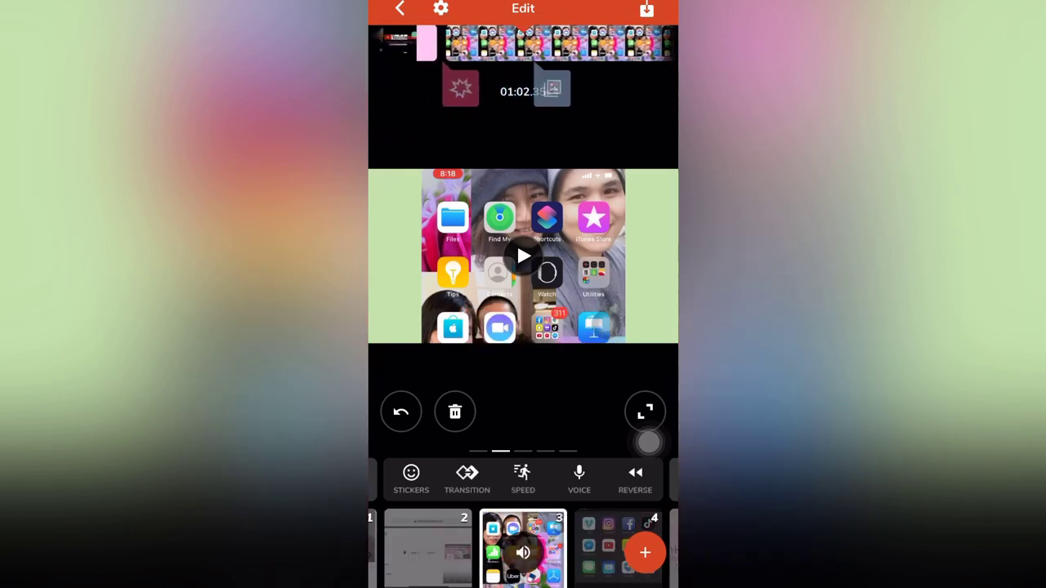
click(523, 255)
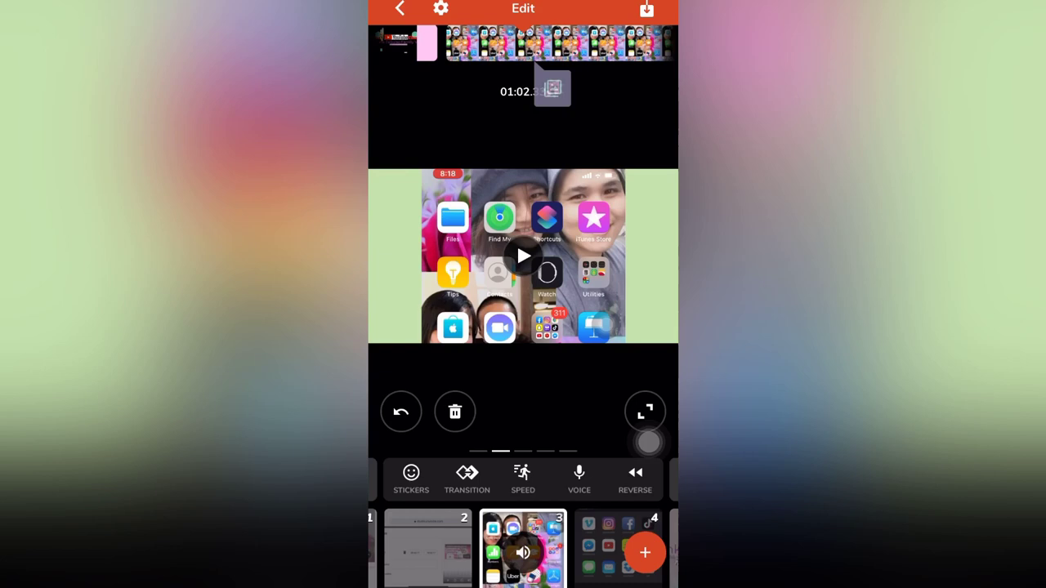
drag(507, 42, 572, 42)
click(523, 257)
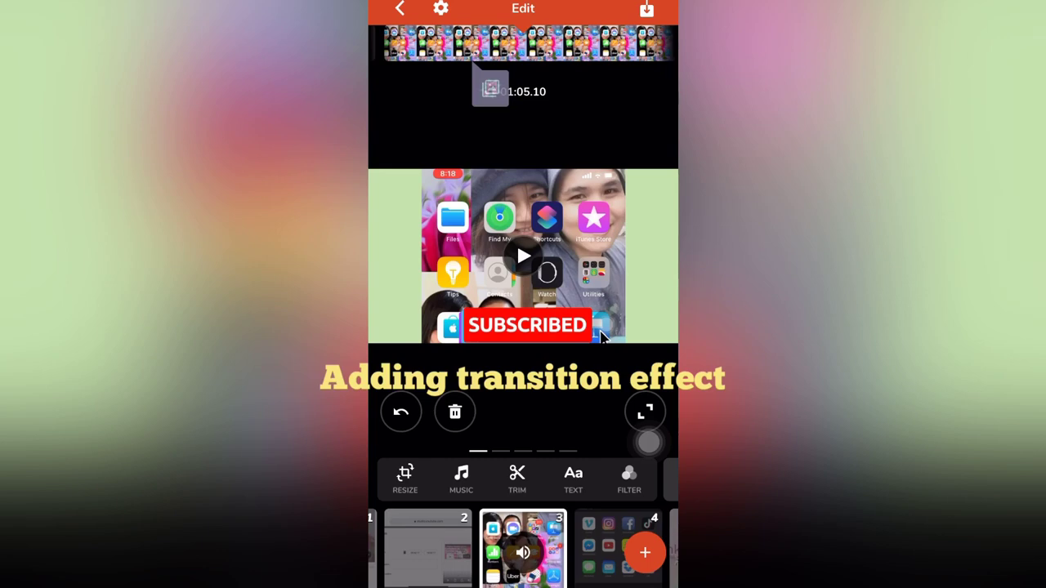
click(517, 478)
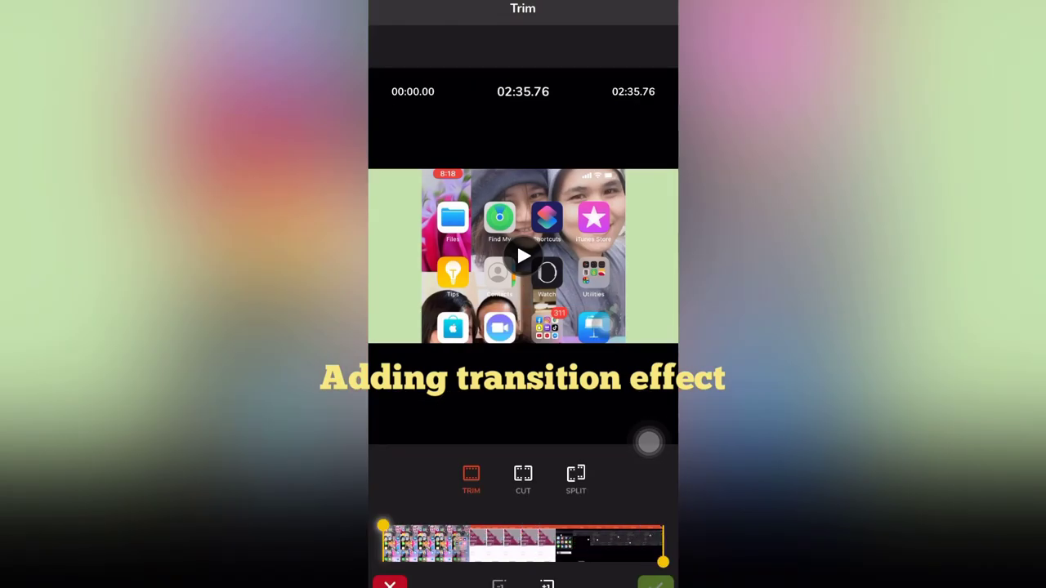
drag(663, 562, 588, 562)
drag(383, 525, 463, 525)
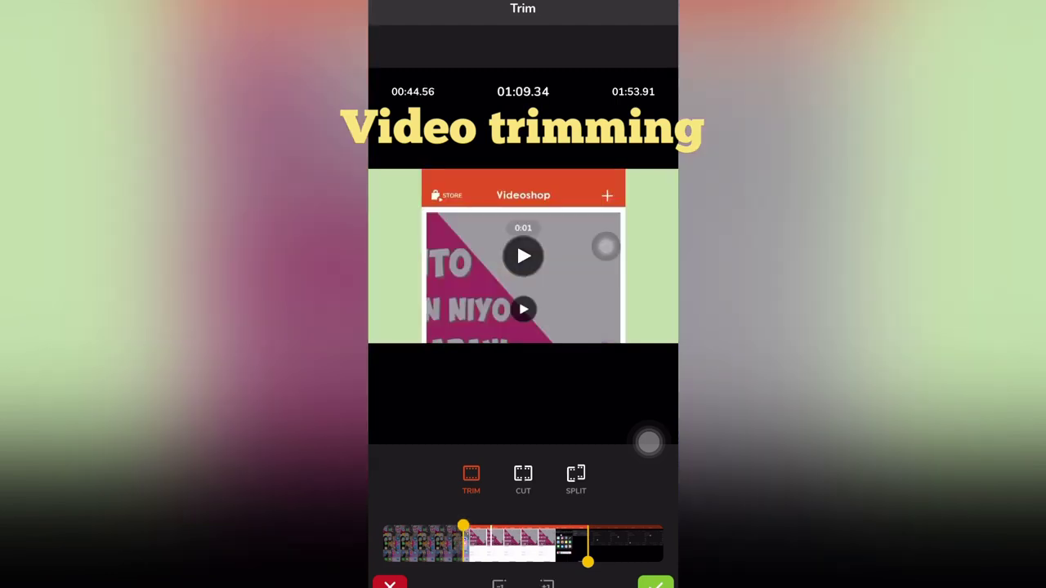
drag(588, 562, 663, 562)
drag(464, 526, 383, 526)
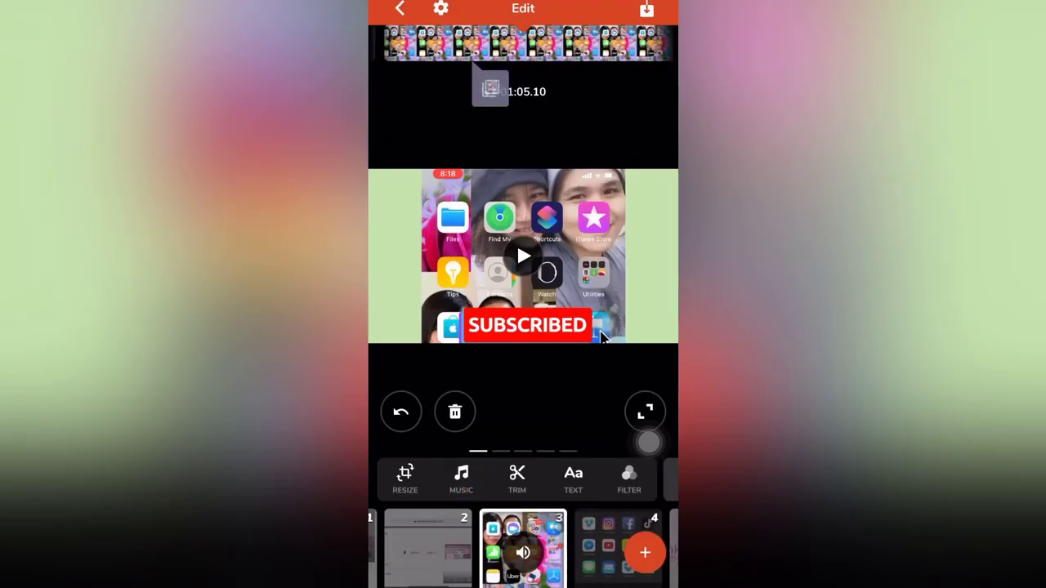
click(573, 478)
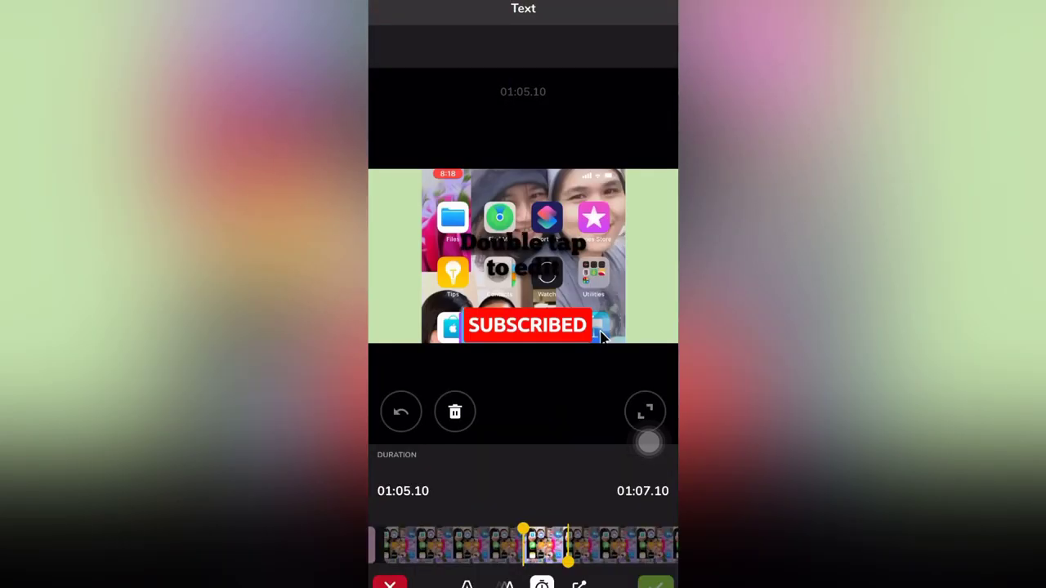
double_click(523, 254)
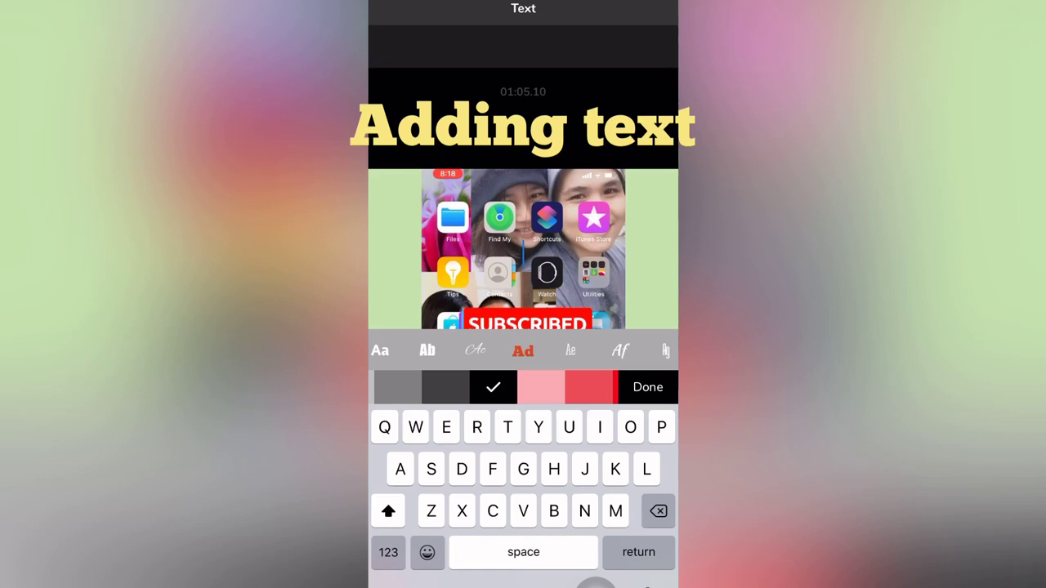
scroll(523, 387, right, 2)
scroll(523, 350, right, 2)
scroll(523, 349, right, 2)
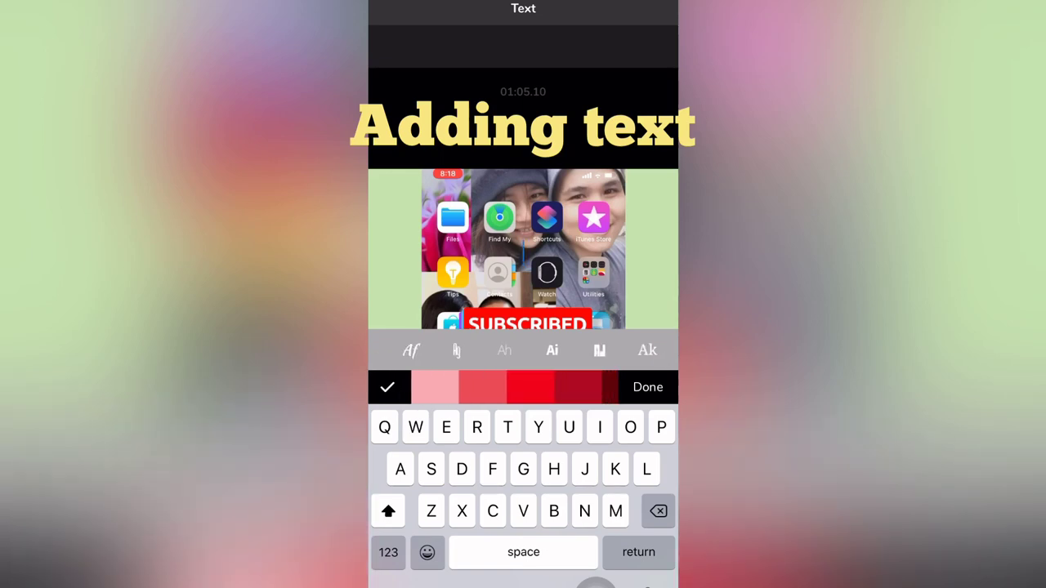
scroll(523, 349, right, 2)
scroll(523, 350, right, 1)
scroll(523, 349, right, 1)
scroll(523, 350, right, 1)
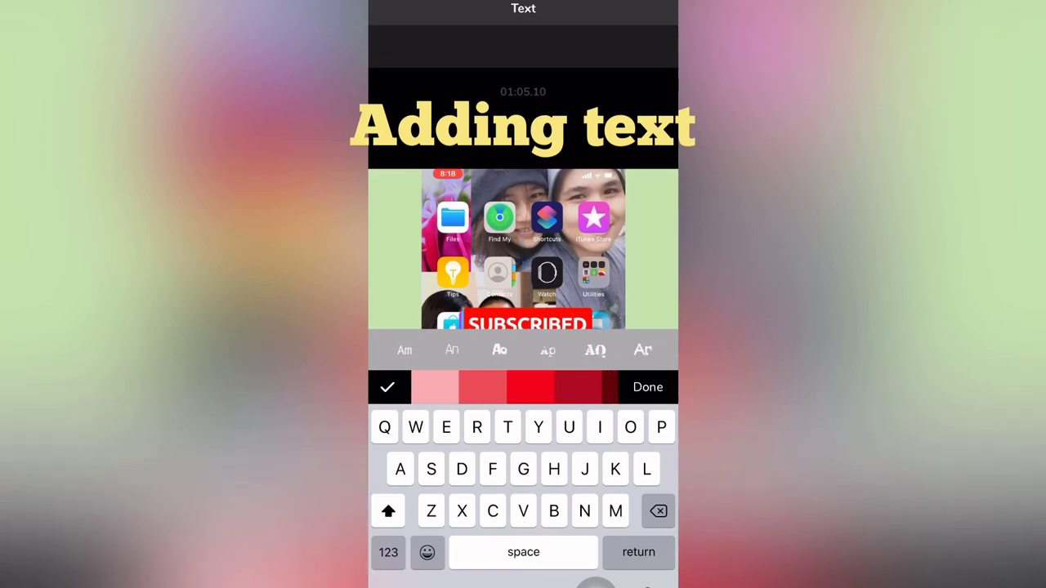
scroll(523, 350, right, 1)
scroll(523, 350, left, 2)
scroll(523, 350, left, 2)
scroll(523, 387, right, 2)
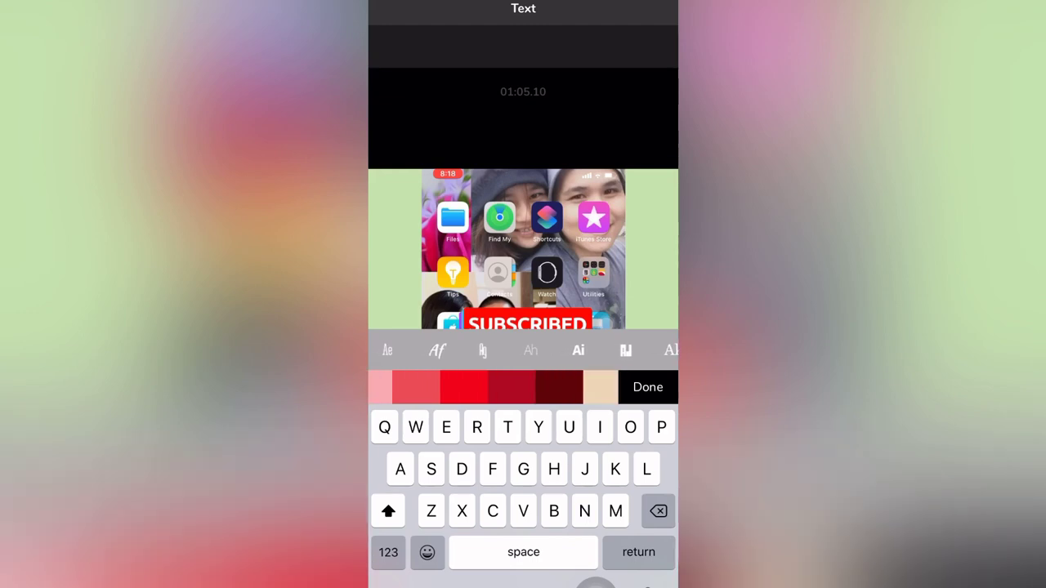
scroll(523, 387, right, 2)
scroll(523, 387, right, 2)
scroll(523, 386, right, 1)
scroll(523, 386, right, 1)
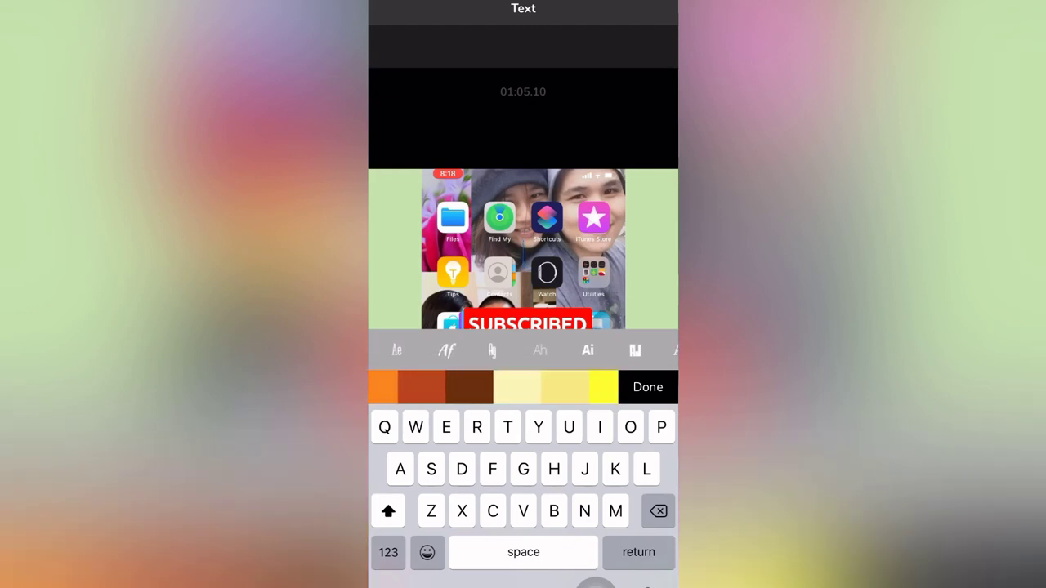
scroll(523, 386, right, 1)
click(648, 386)
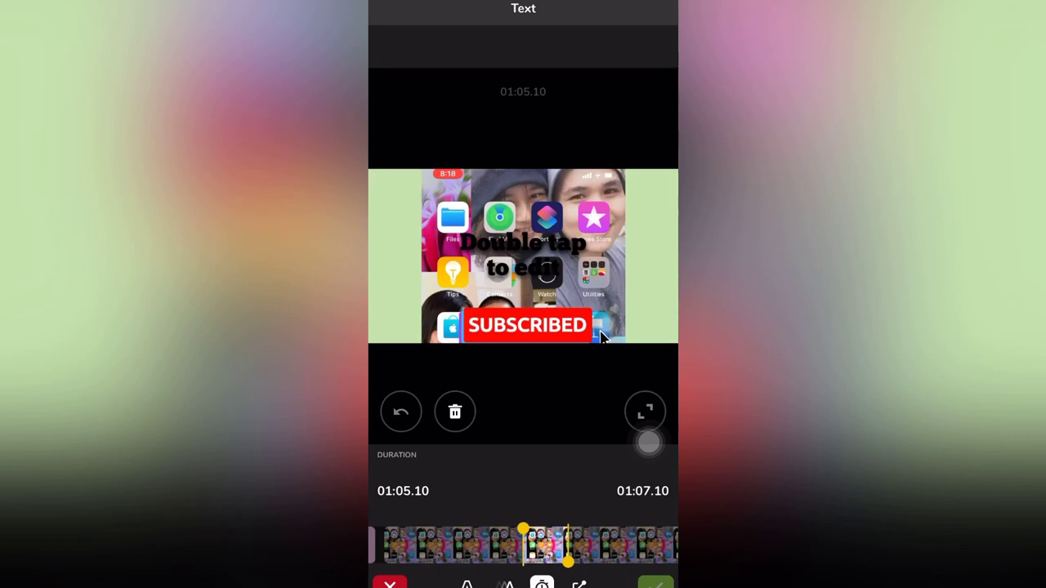
click(389, 584)
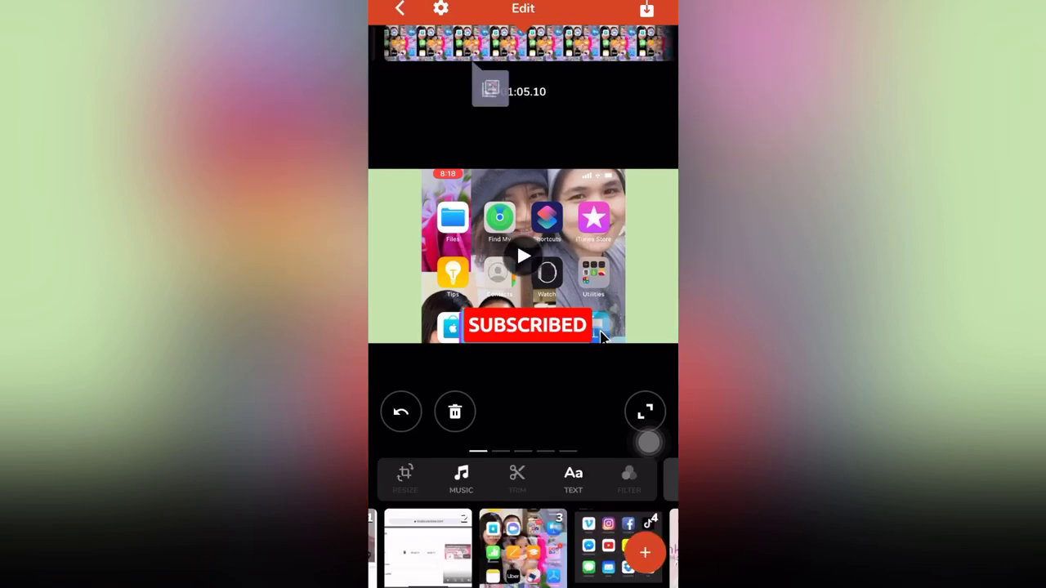
click(427, 547)
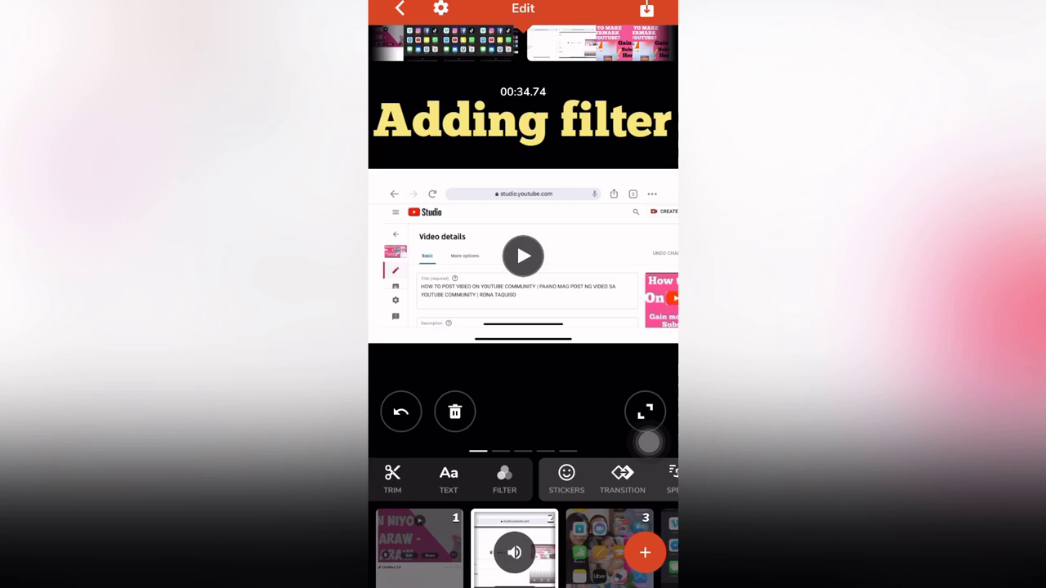
click(629, 481)
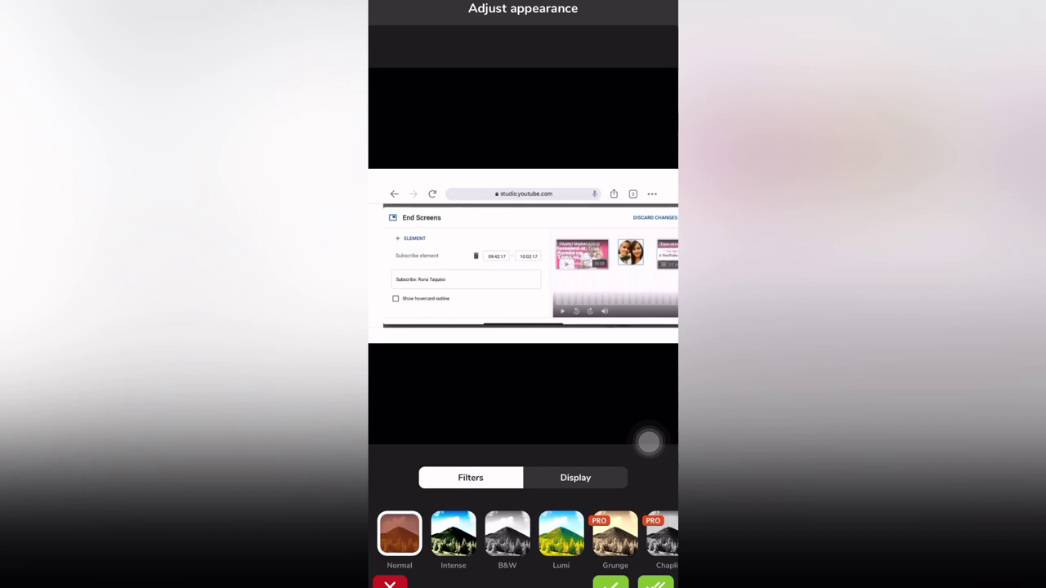
click(507, 533)
click(561, 532)
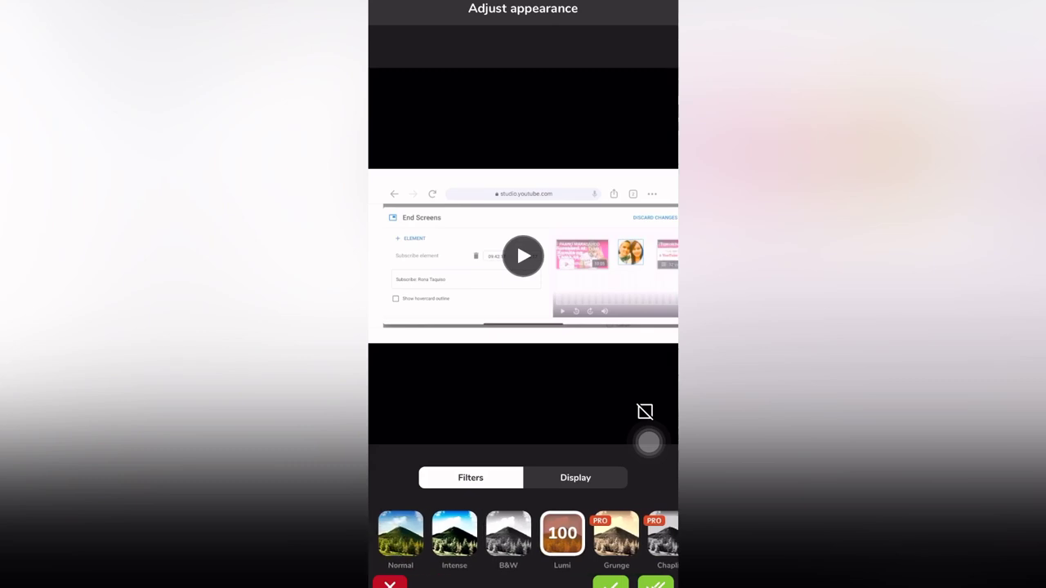
click(400, 533)
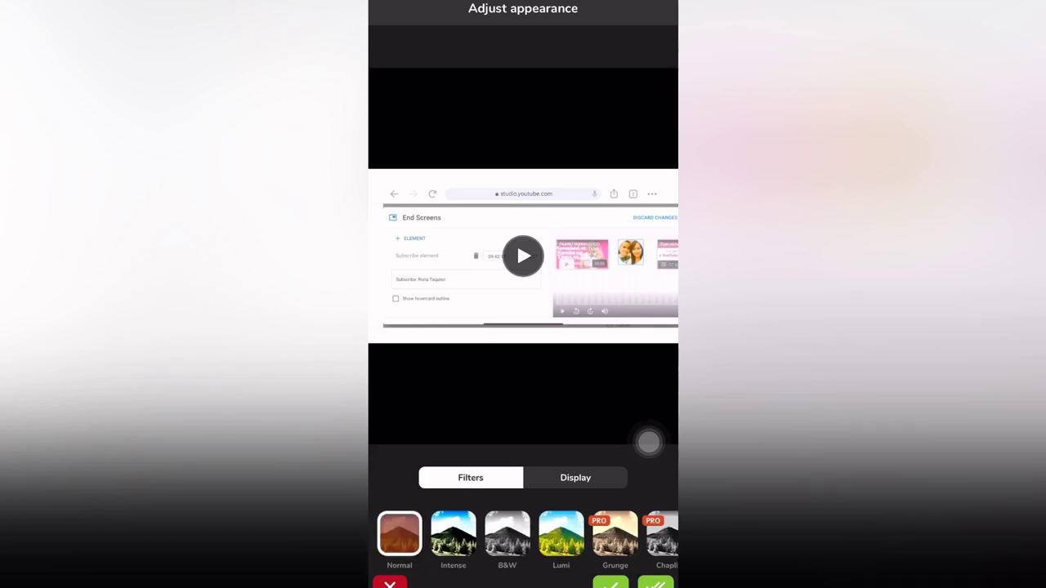
scroll(523, 536, right, 2)
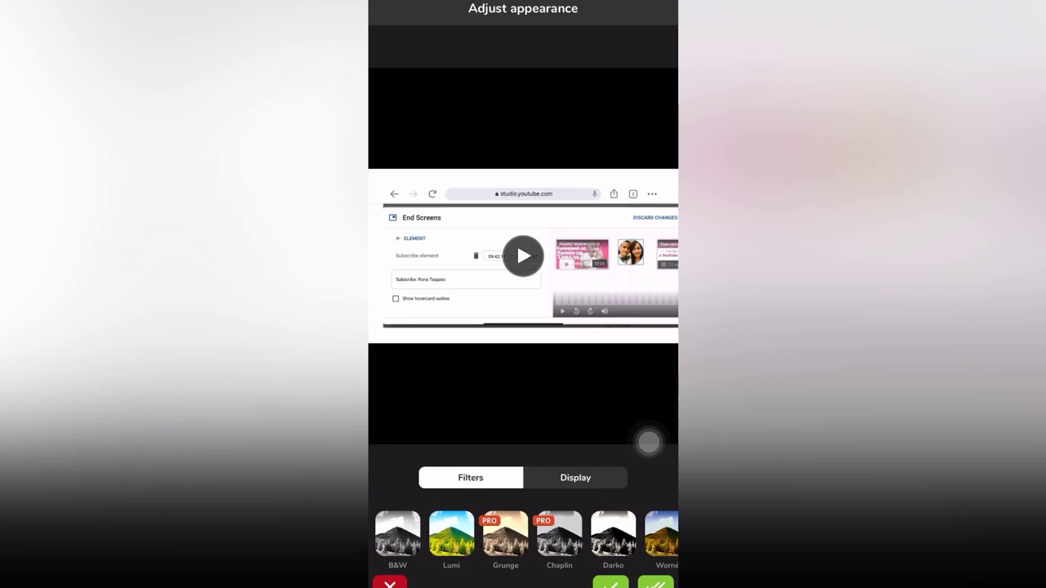
scroll(523, 535, right, 2)
scroll(523, 535, right, 2)
scroll(523, 535, right, 2)
scroll(523, 536, right, 2)
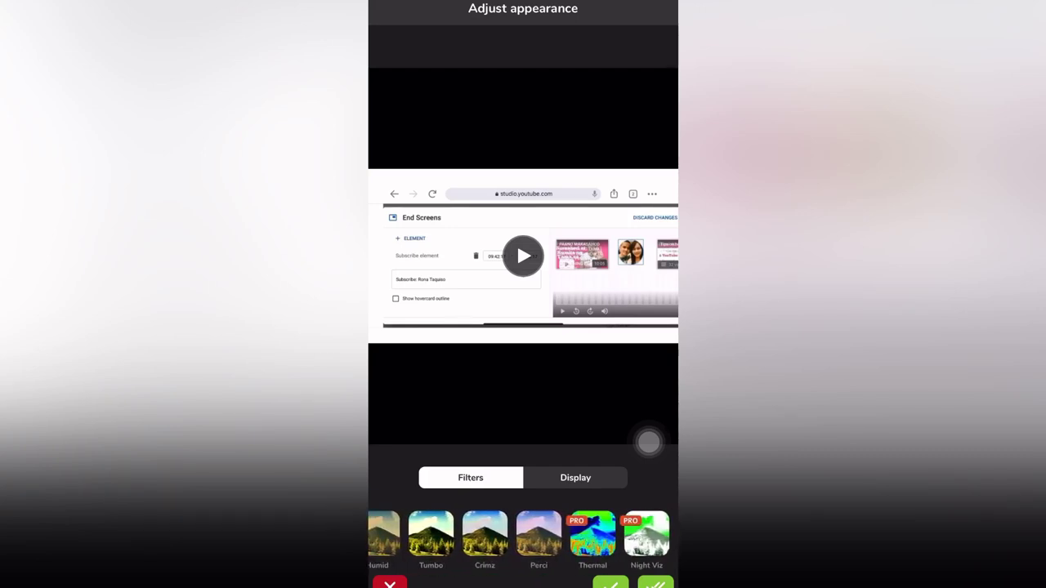
scroll(523, 536, left, 2)
scroll(523, 535, left, 2)
scroll(523, 535, left, 2)
scroll(523, 535, left, 2)
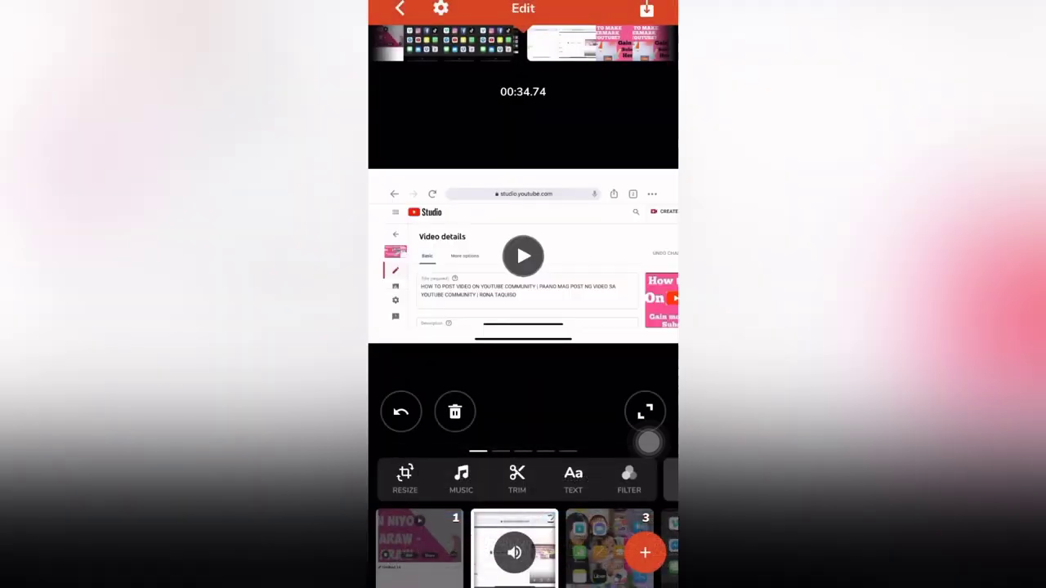
Choose SLIDE DOWN from the transitions list for the clip junction
scroll(523, 547, right, 3)
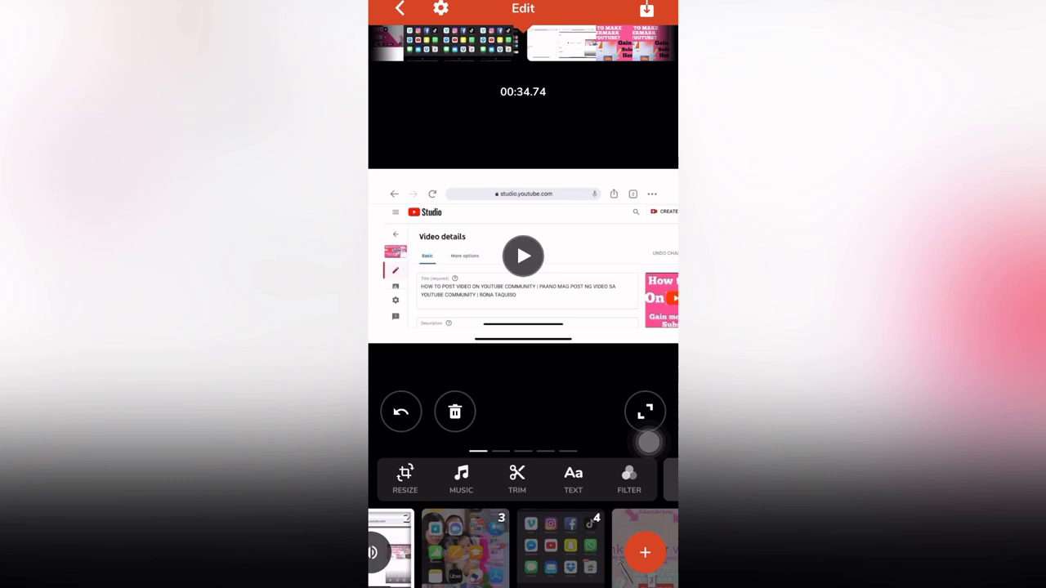
scroll(523, 480, right, 3)
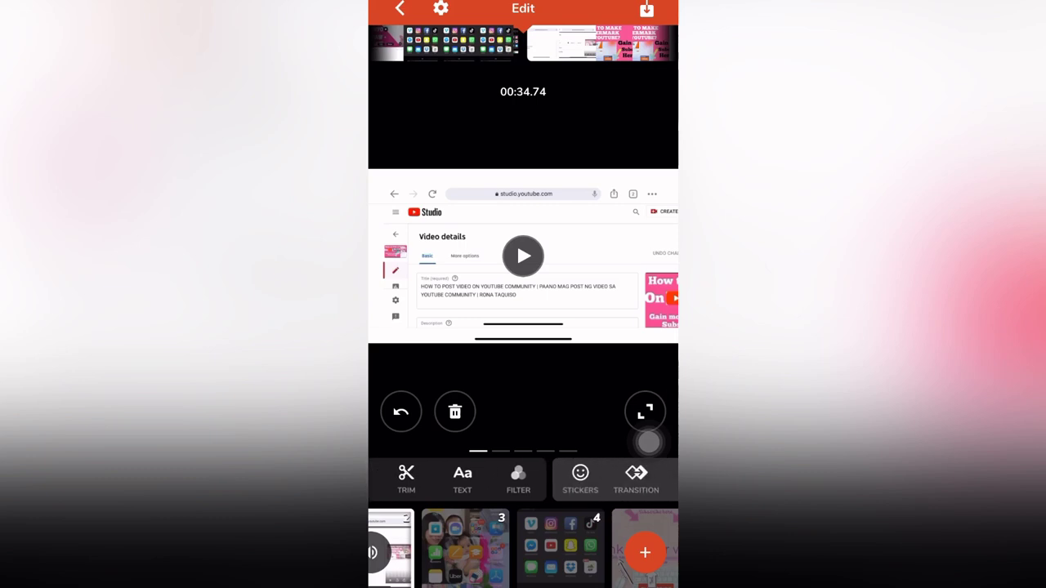
scroll(523, 480, left, 3)
scroll(523, 480, right, 5)
click(472, 478)
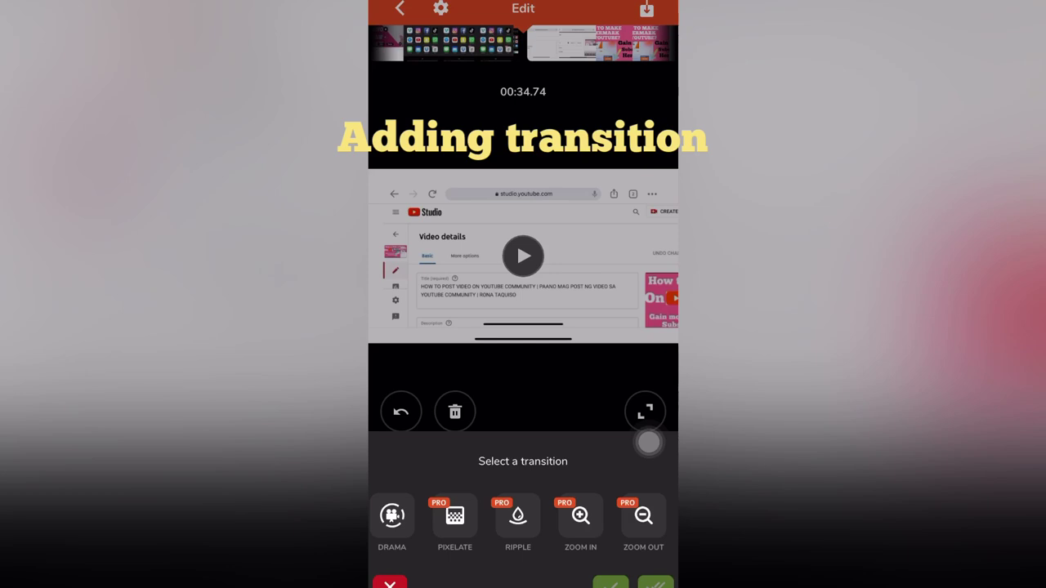
scroll(523, 519, left, 5)
scroll(523, 518, left, 5)
scroll(523, 519, left, 5)
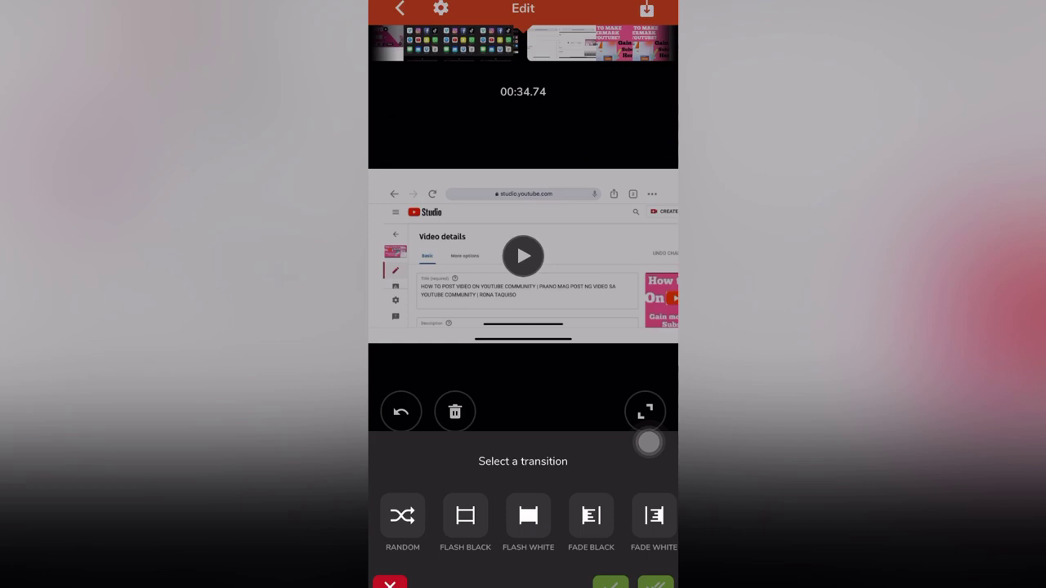
scroll(523, 519, right, 5)
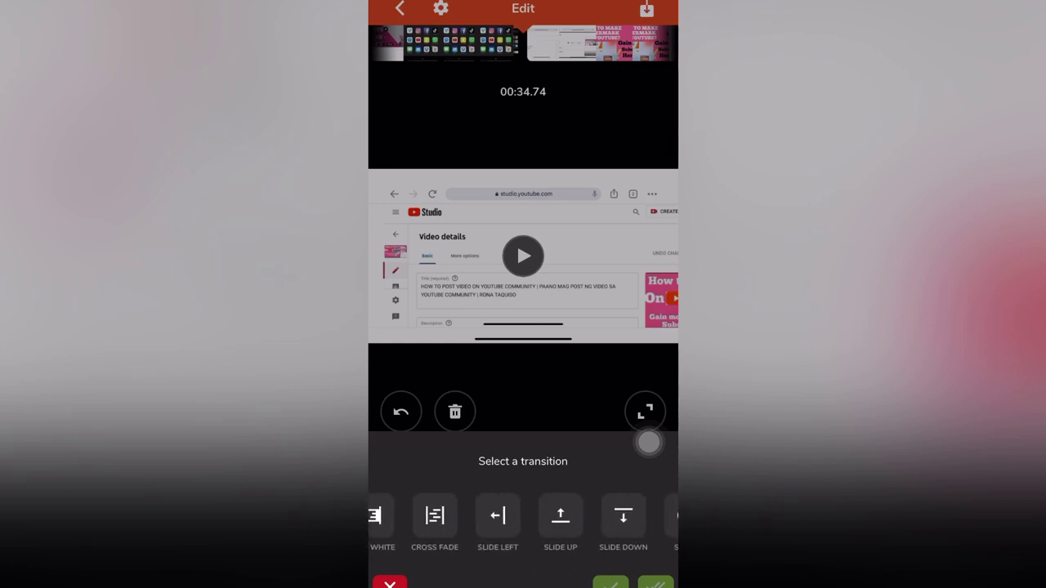
click(624, 516)
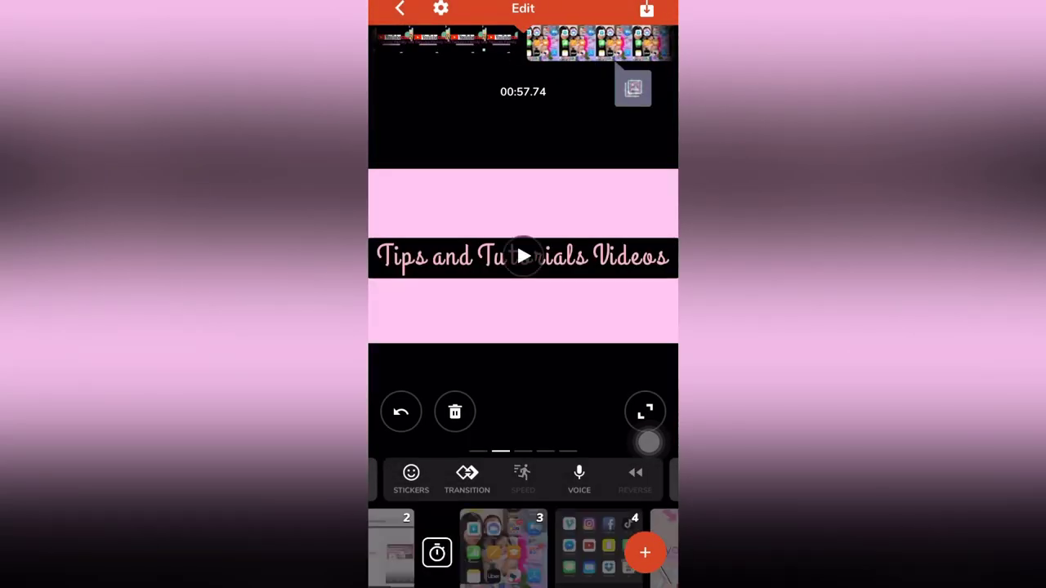
Scrub the playhead onto the app-icon clip and swipe the toolbar toward VOICE
drag(457, 547, 543, 548)
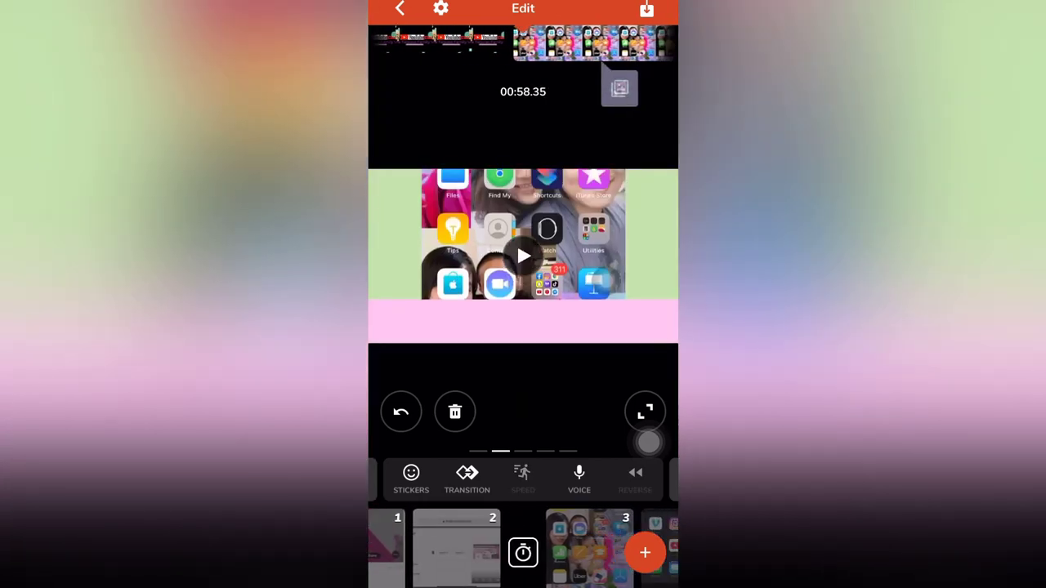
drag(458, 547, 514, 548)
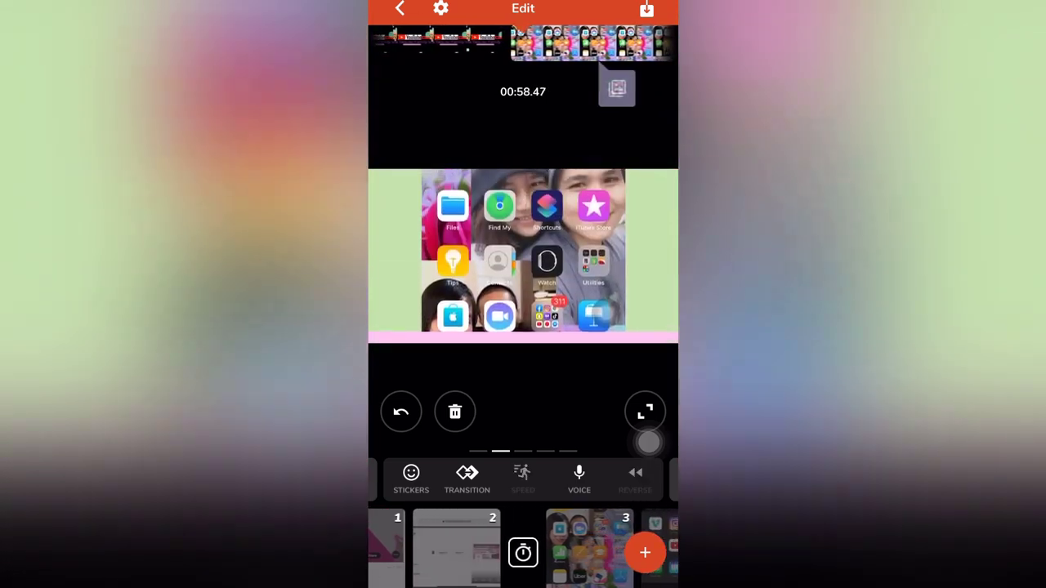
drag(523, 547, 588, 548)
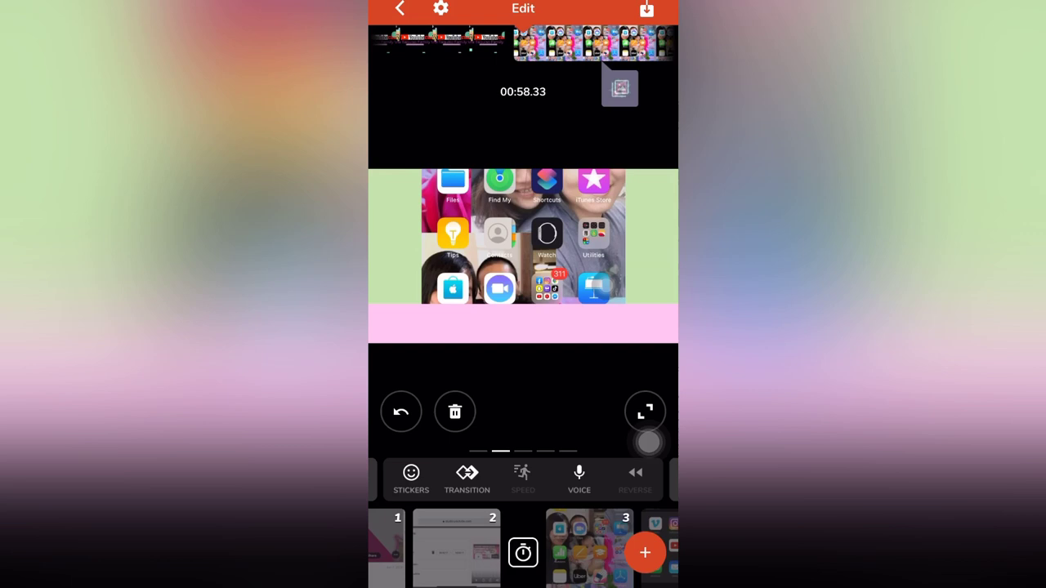
drag(572, 478, 457, 478)
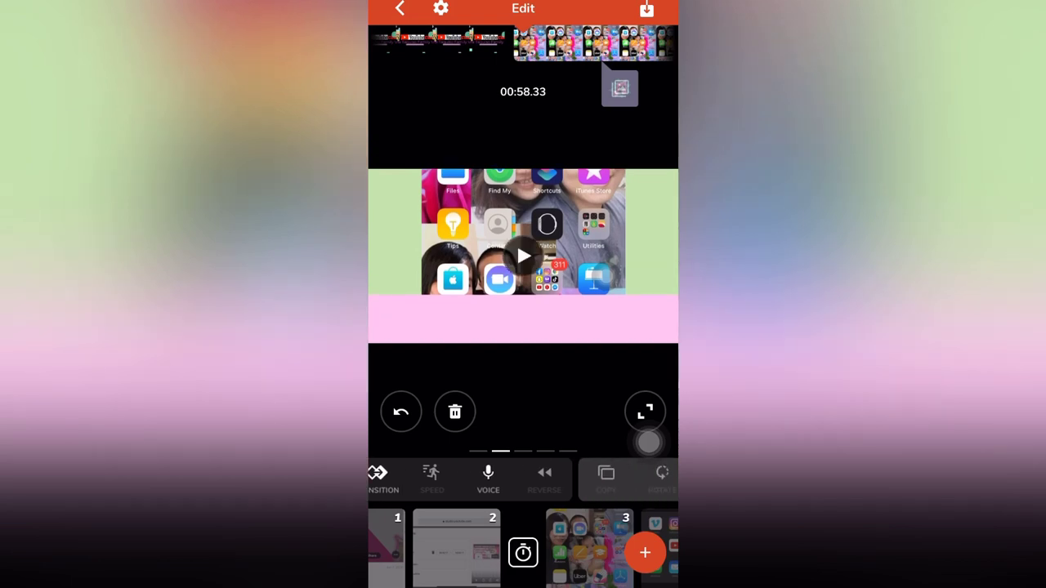
Start a voice recording and allow Videoshop access to the microphone
click(579, 478)
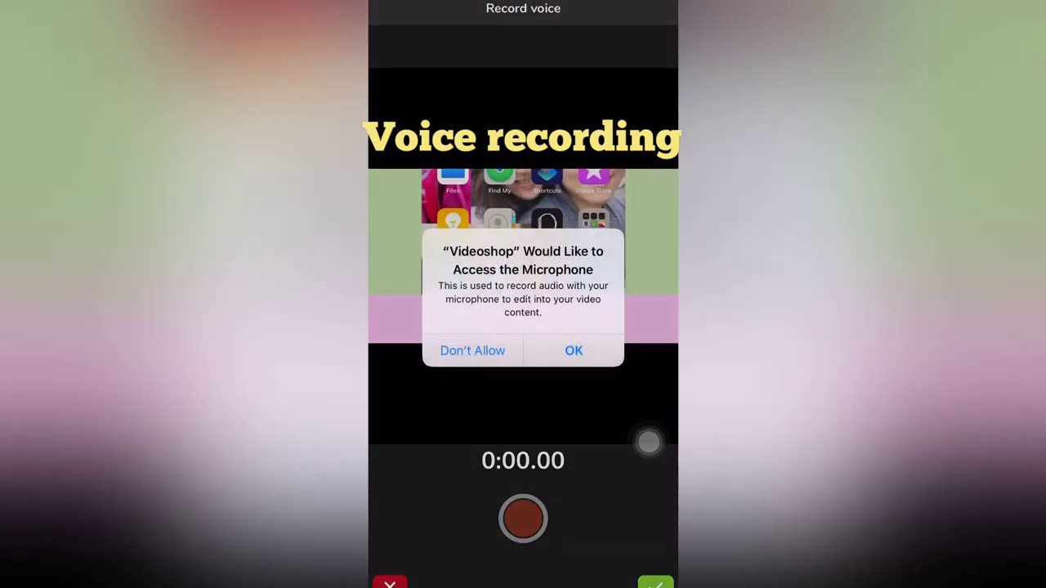
click(574, 350)
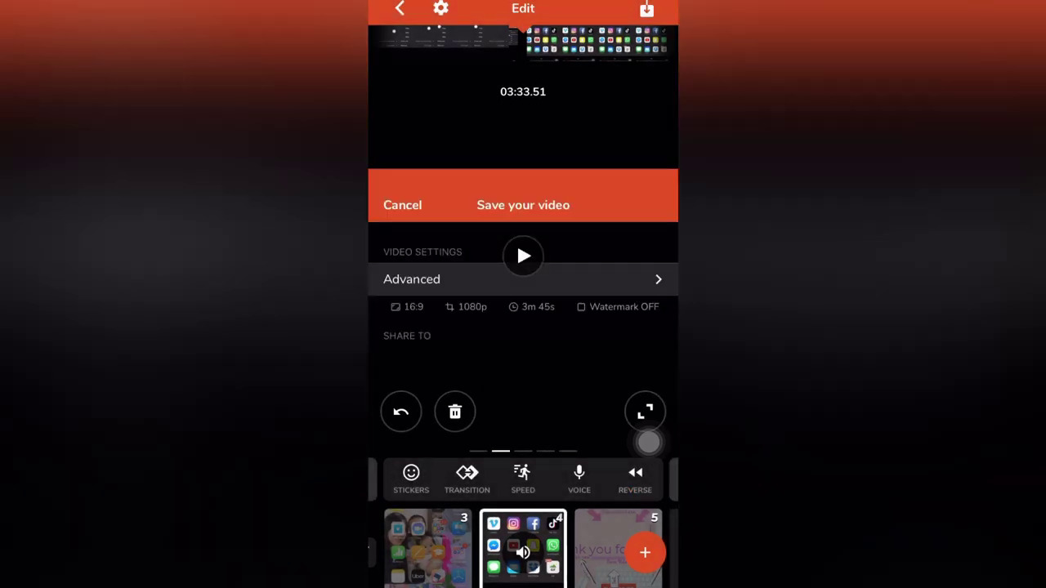
Bring up the Freeze, Ken Burns and Distort tools and play the preview
scroll(523, 478, right, 5)
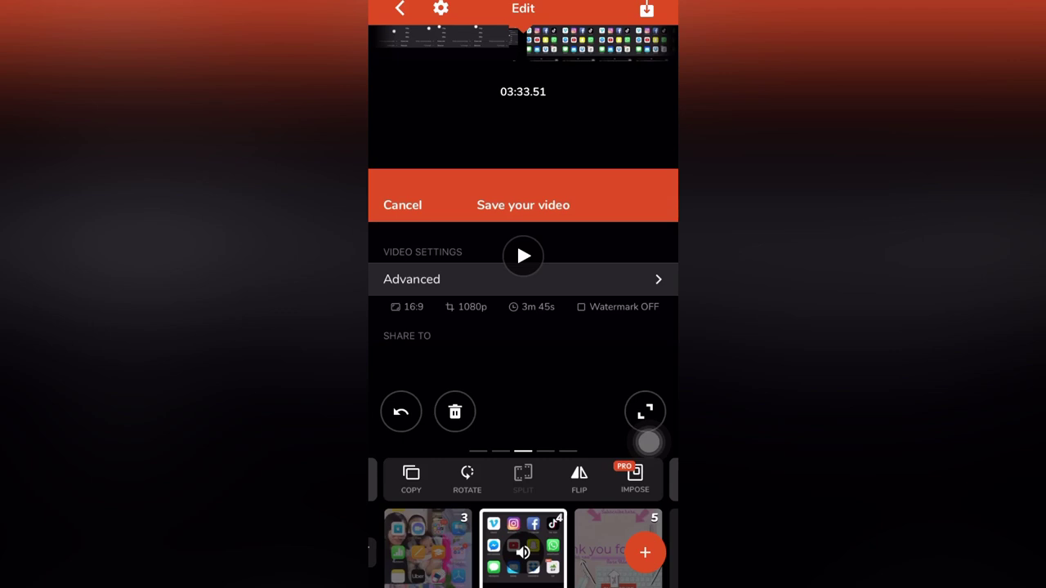
drag(621, 478, 425, 478)
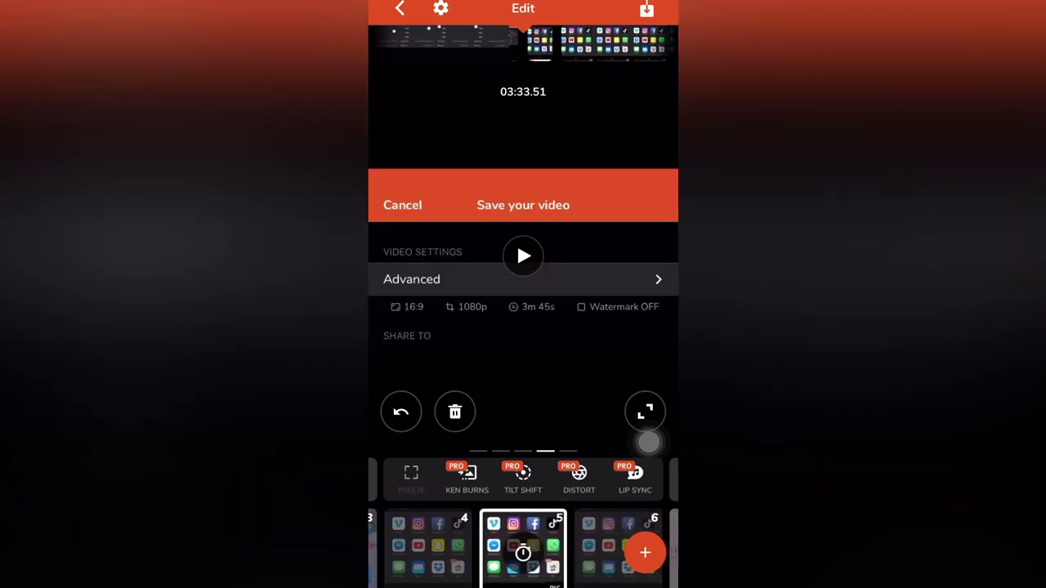
click(523, 256)
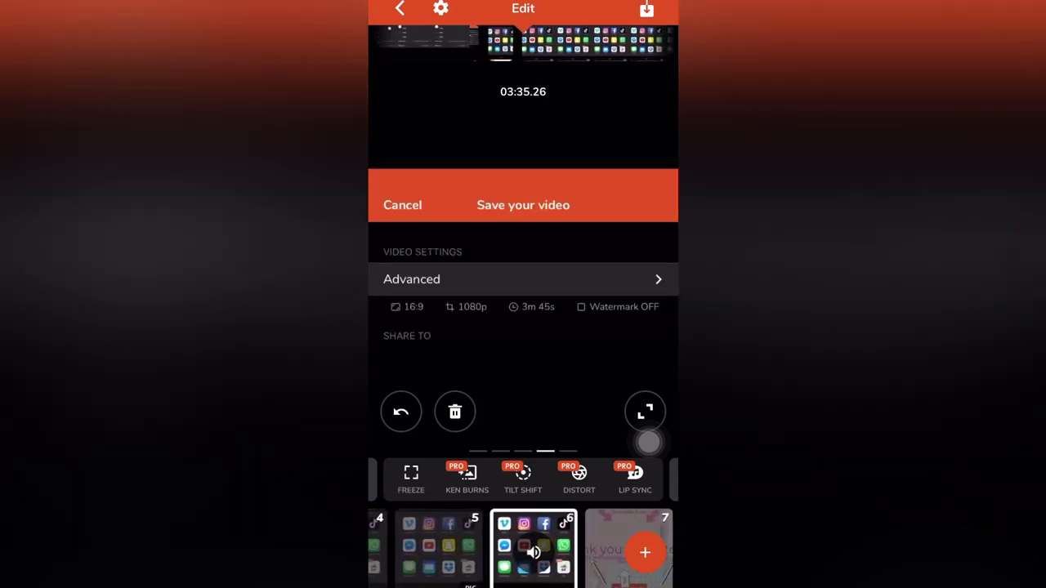
Replay the preview around 03:30–03:33, then advance to the white end-screen clip 7 at 05:55
drag(490, 547, 638, 548)
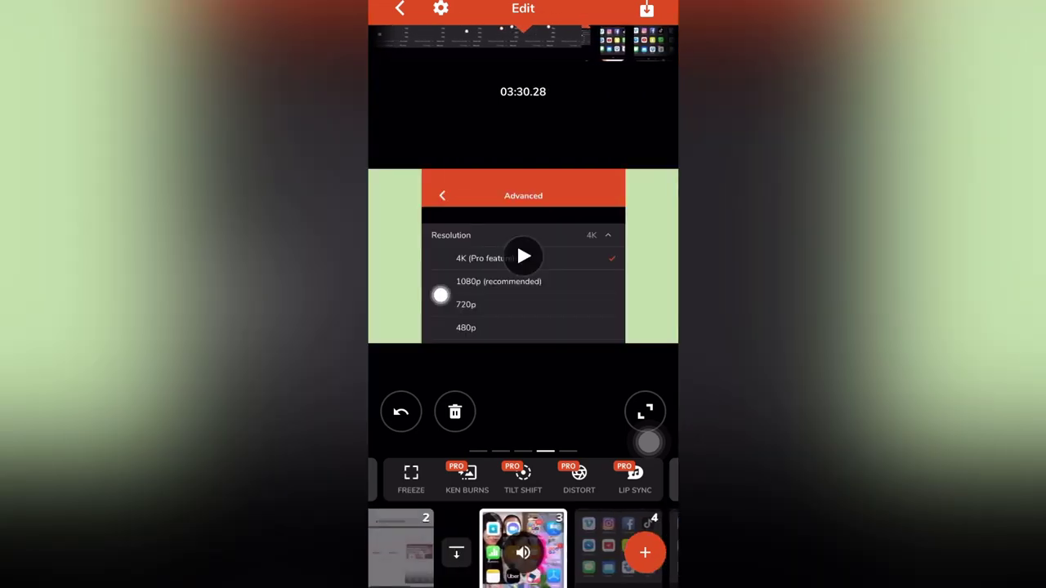
click(523, 255)
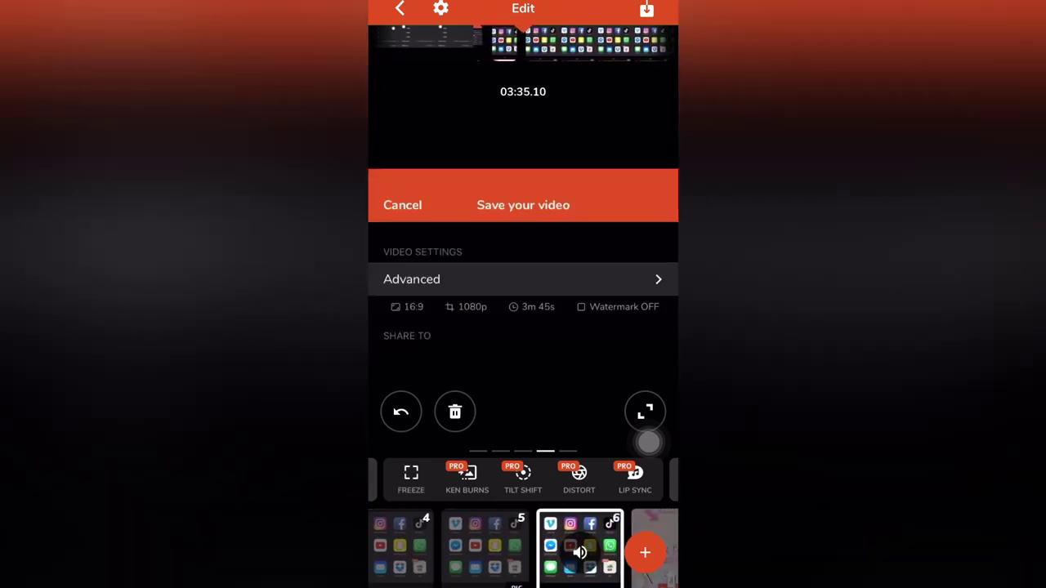
mouse_move(474, 547)
mouse_down()
mouse_move(564, 547)
mouse_move(525, 547)
mouse_up()
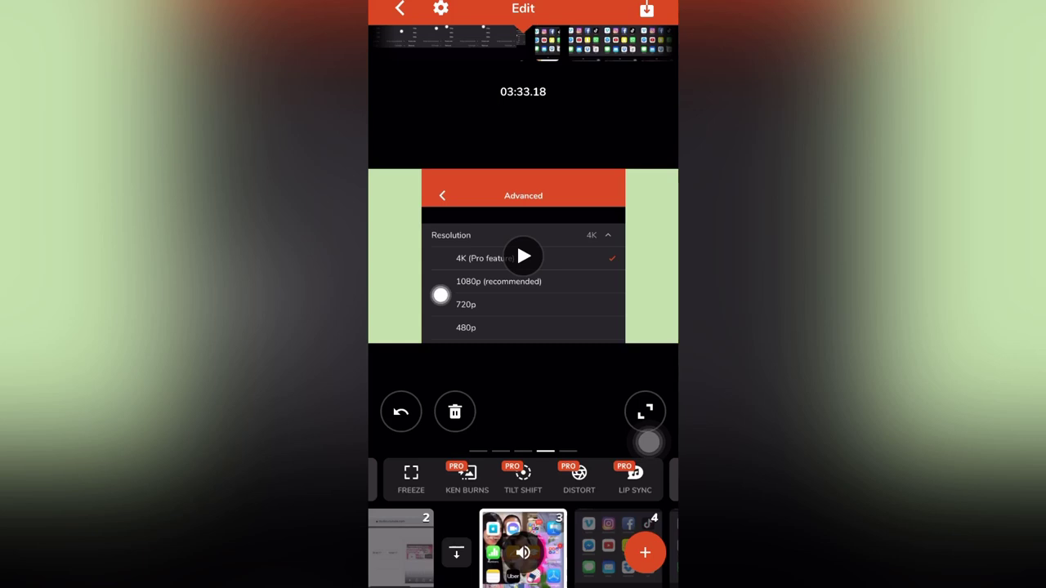
drag(621, 547, 385, 547)
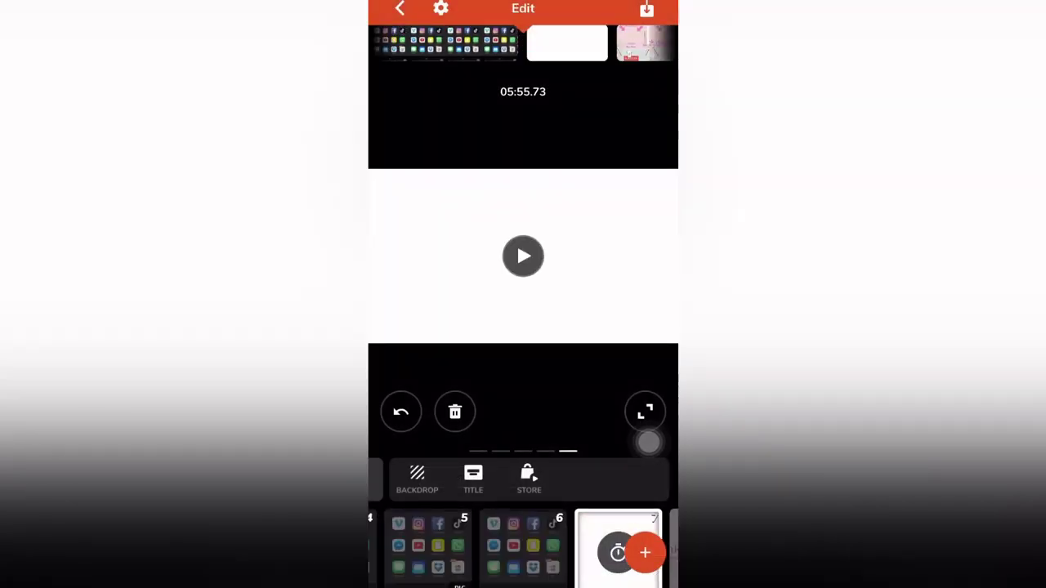
Nudge the playhead into the pink end screen and bring back the RESIZE/MUSIC/TEXT toolbar page
drag(572, 43, 536, 43)
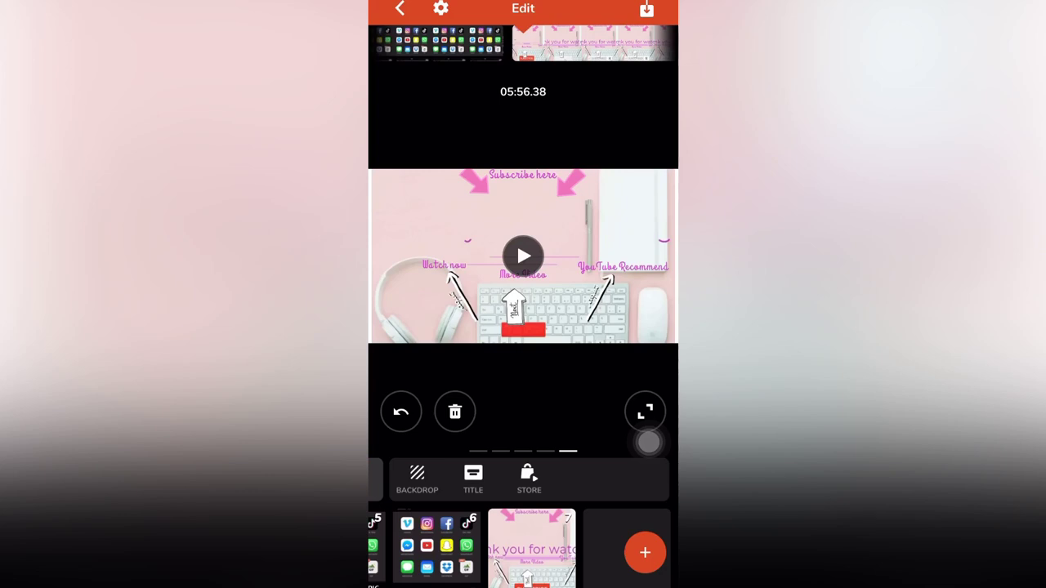
mouse_move(433, 478)
mouse_down()
mouse_move(621, 478)
mouse_move(433, 478)
mouse_up()
drag(433, 478, 621, 478)
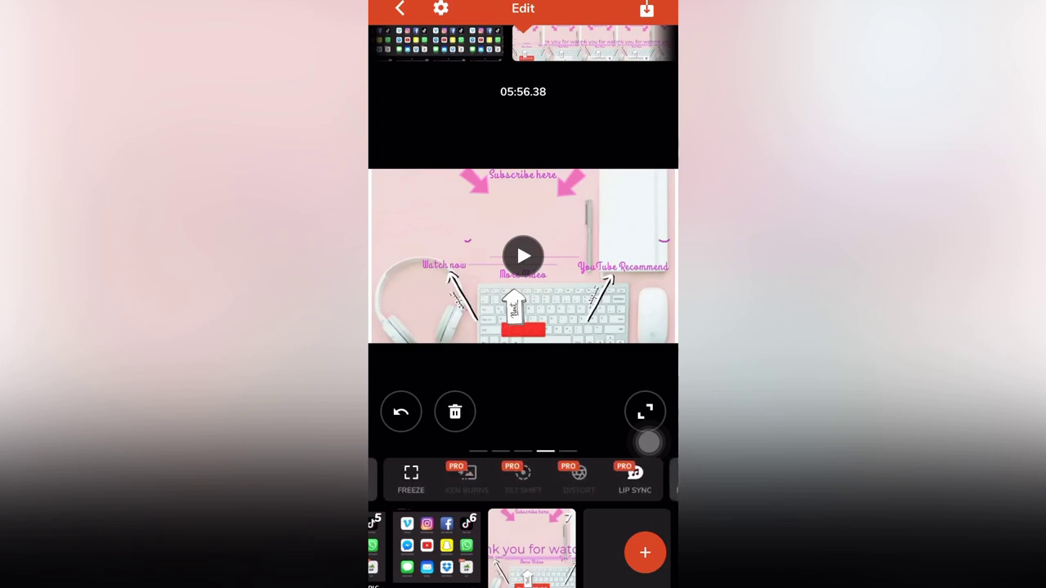
drag(433, 478, 622, 478)
drag(434, 478, 621, 478)
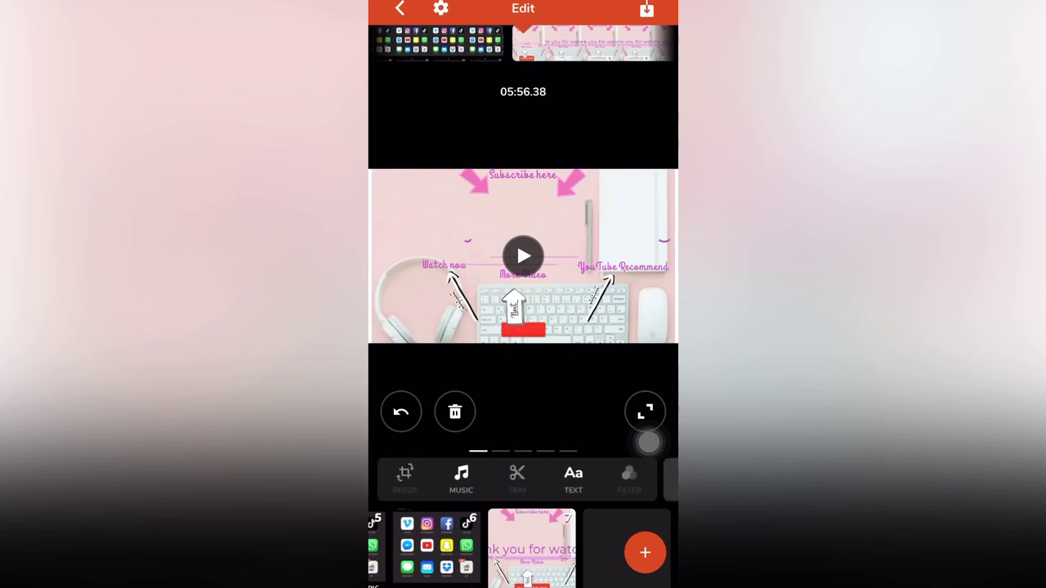
click(647, 8)
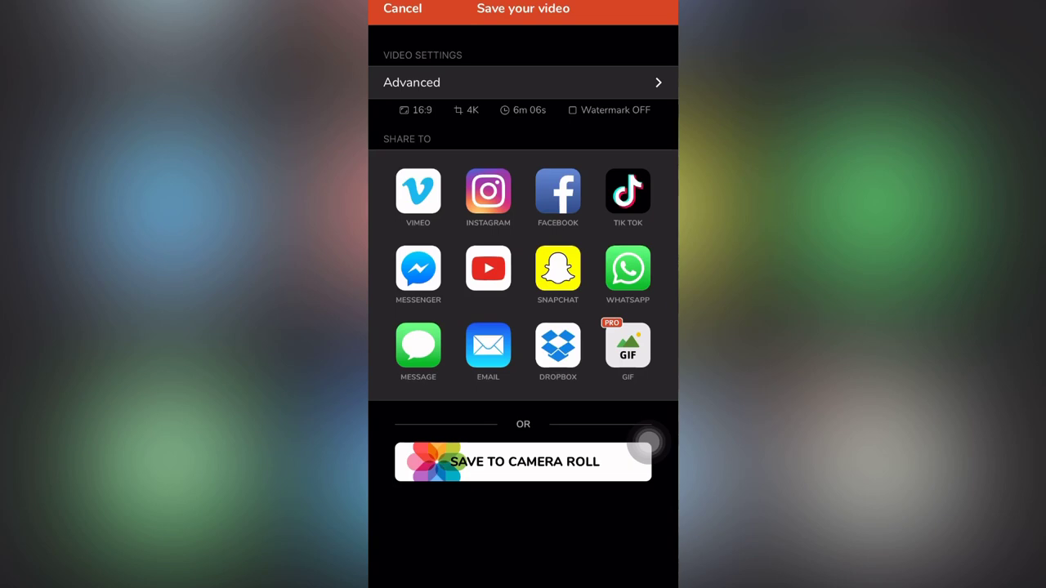
click(403, 8)
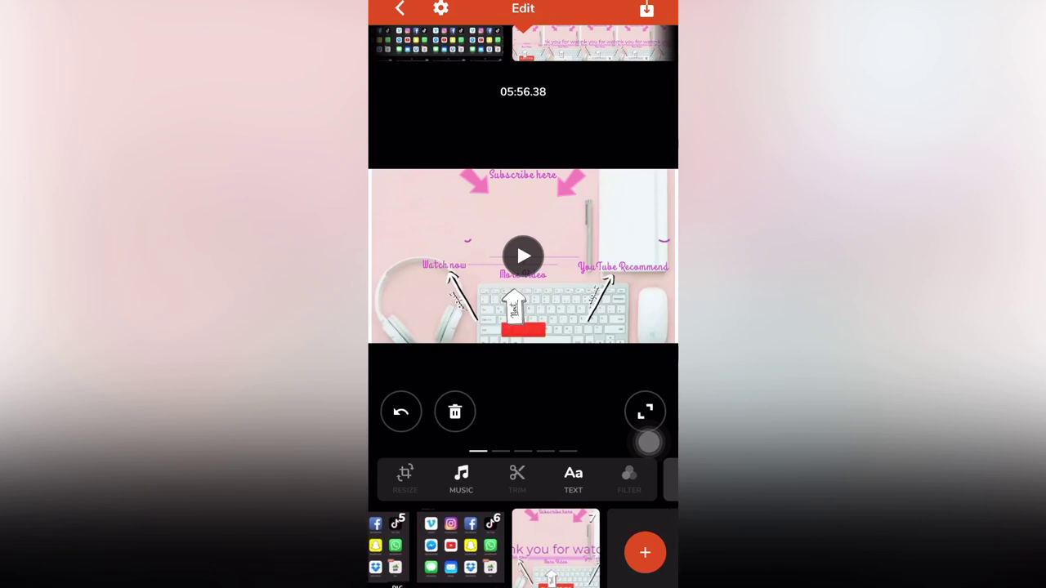
Select clip 1 at the project start and show the FREEZE…LIP SYNC effects toolbar page
scroll(523, 547, left, 10)
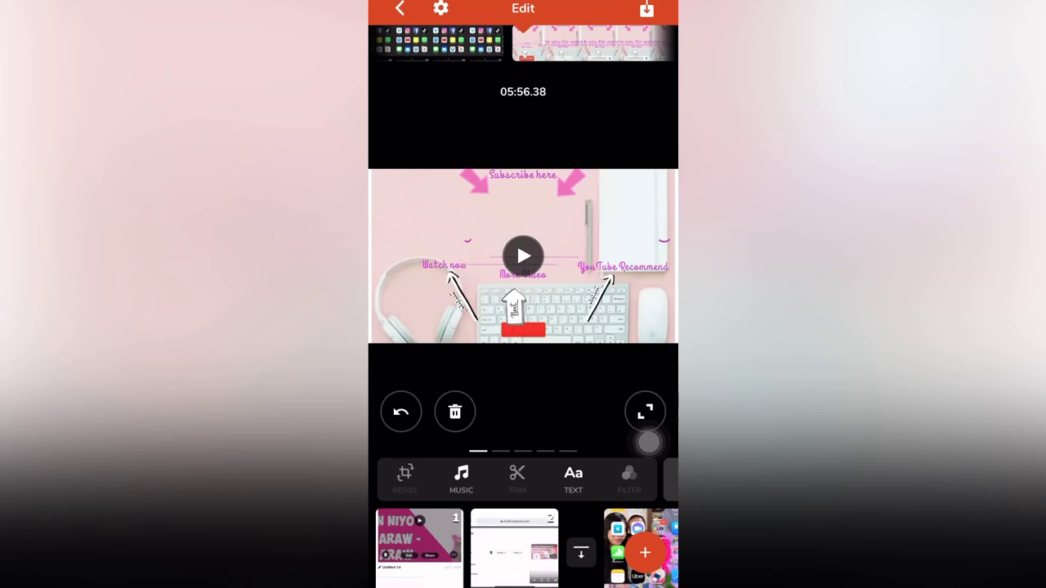
click(419, 544)
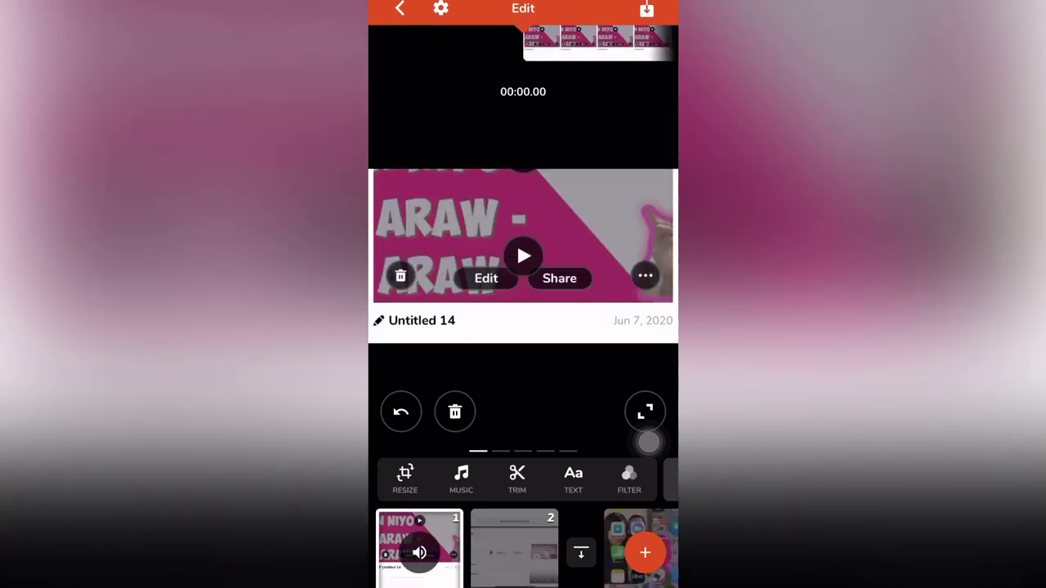
click(647, 8)
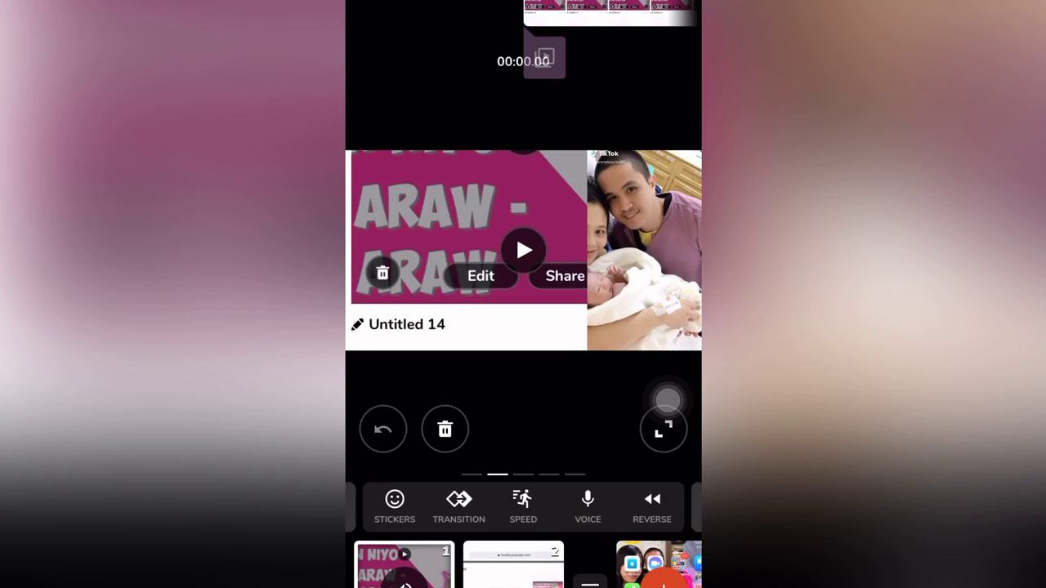
drag(621, 506, 392, 506)
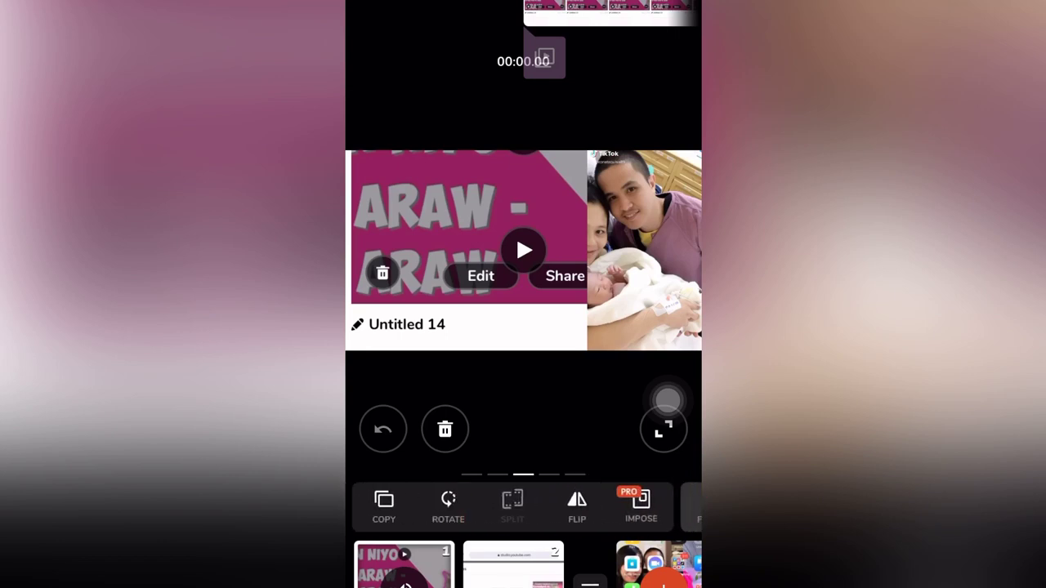
drag(621, 506, 392, 507)
Preview the distortion options and apply colour-split distortion to clip 1
click(587, 505)
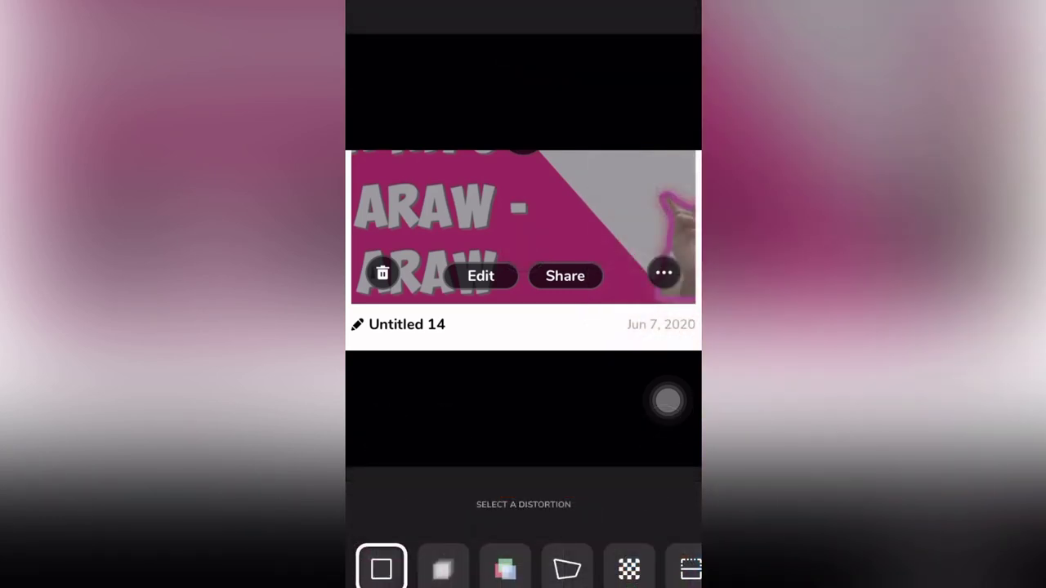
click(442, 568)
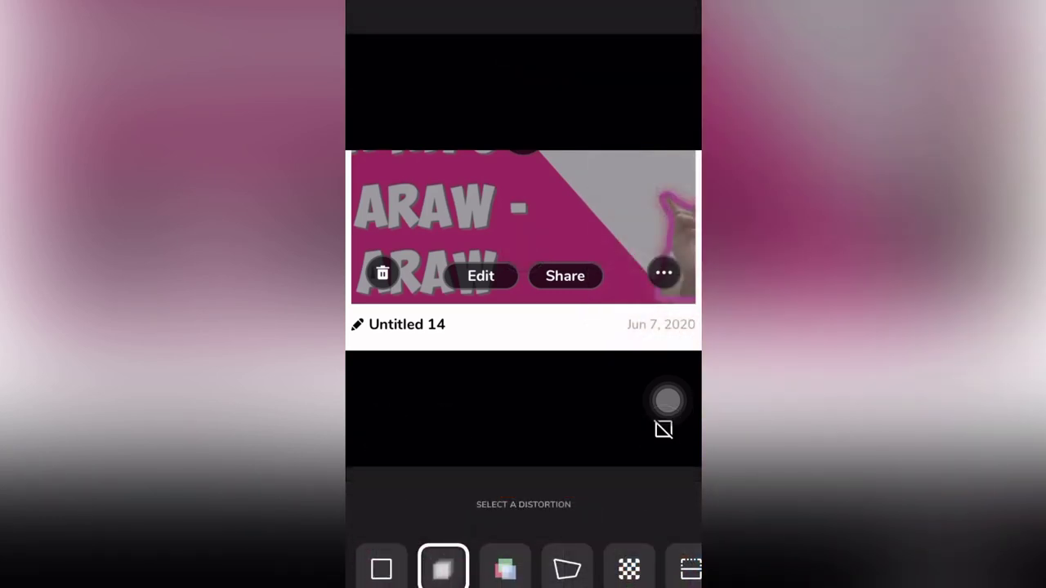
click(505, 568)
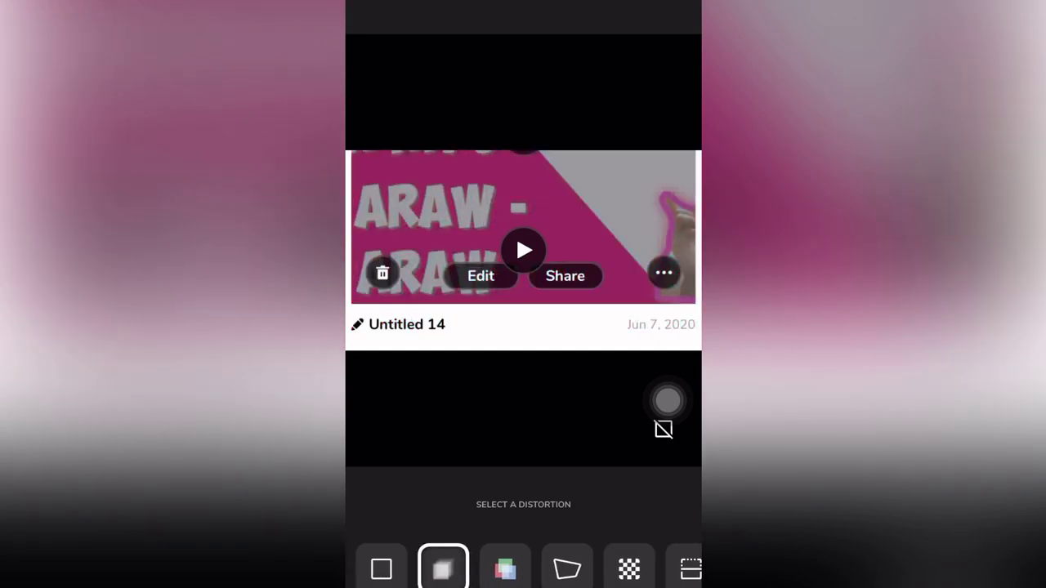
scroll(523, 568, right, 5)
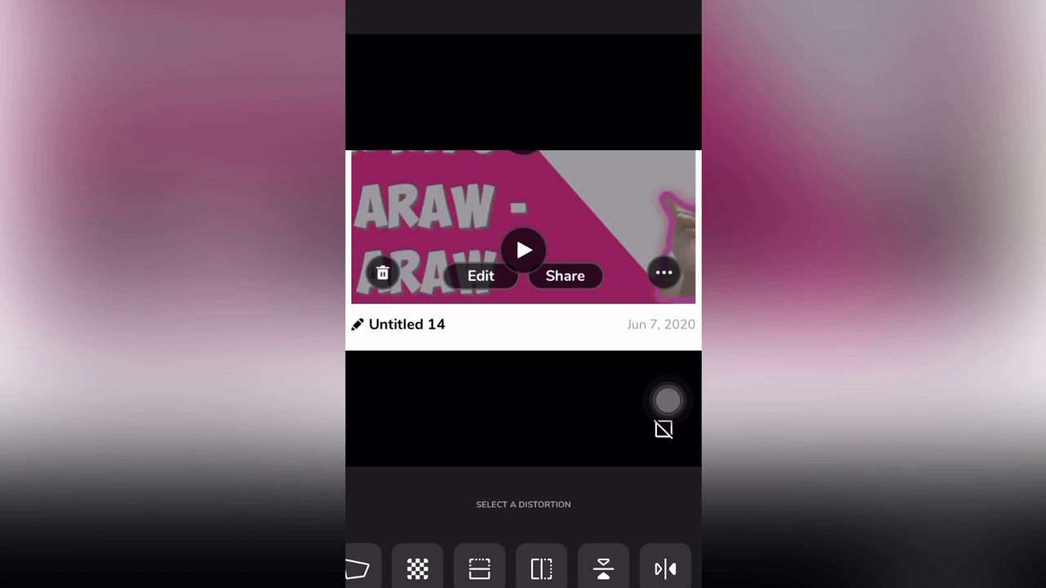
click(668, 401)
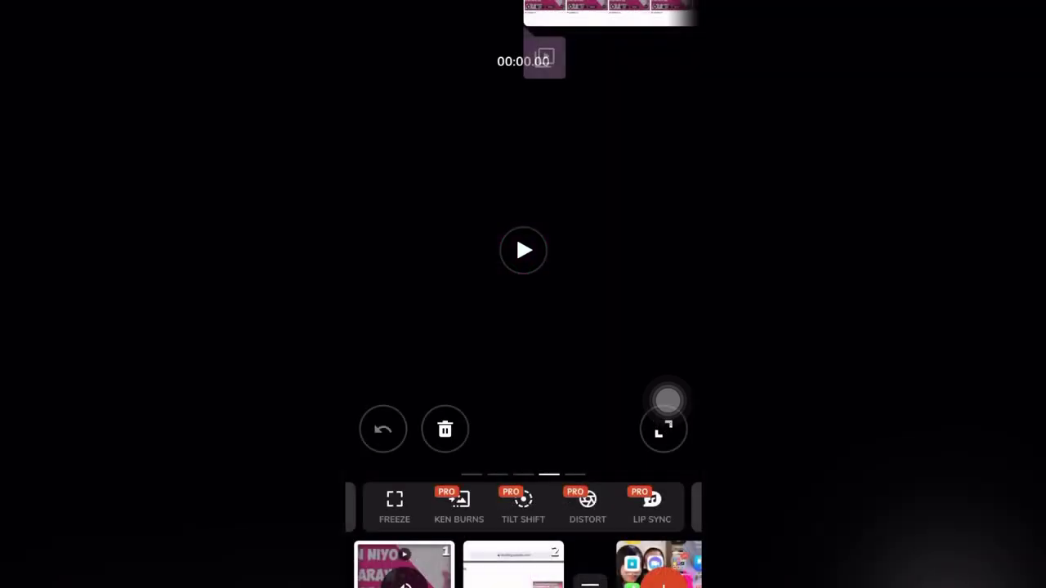